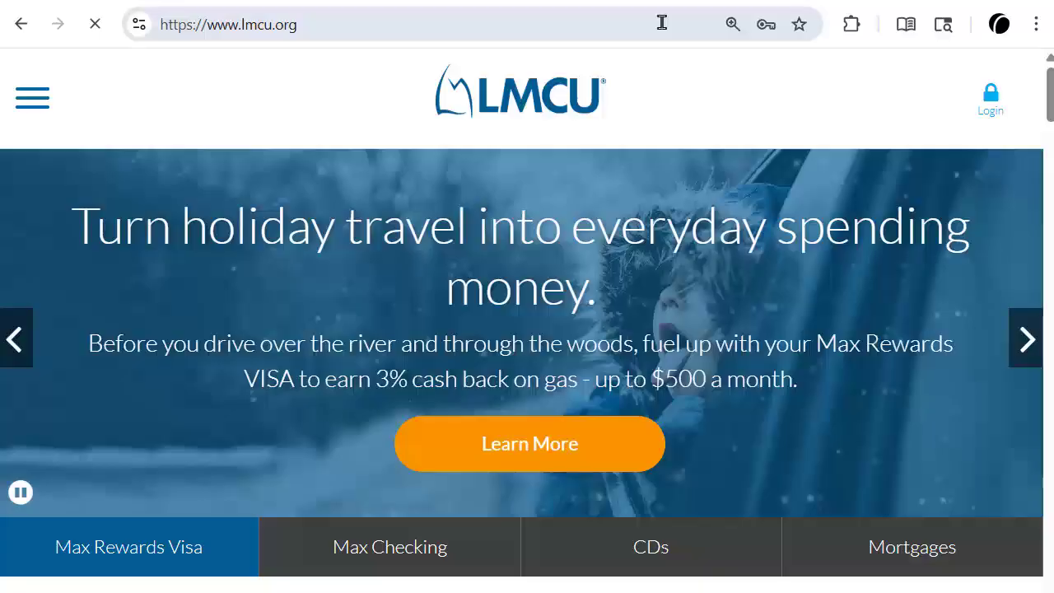
Sign in to LMCU Online Banking with the saved username and password
left_click(990, 99)
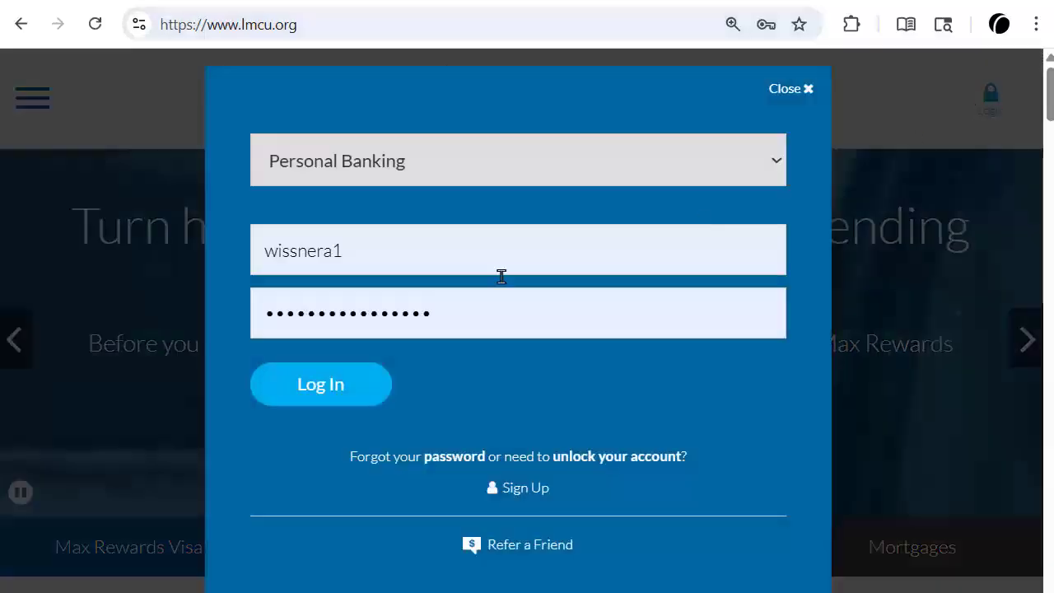
left_click(303, 383)
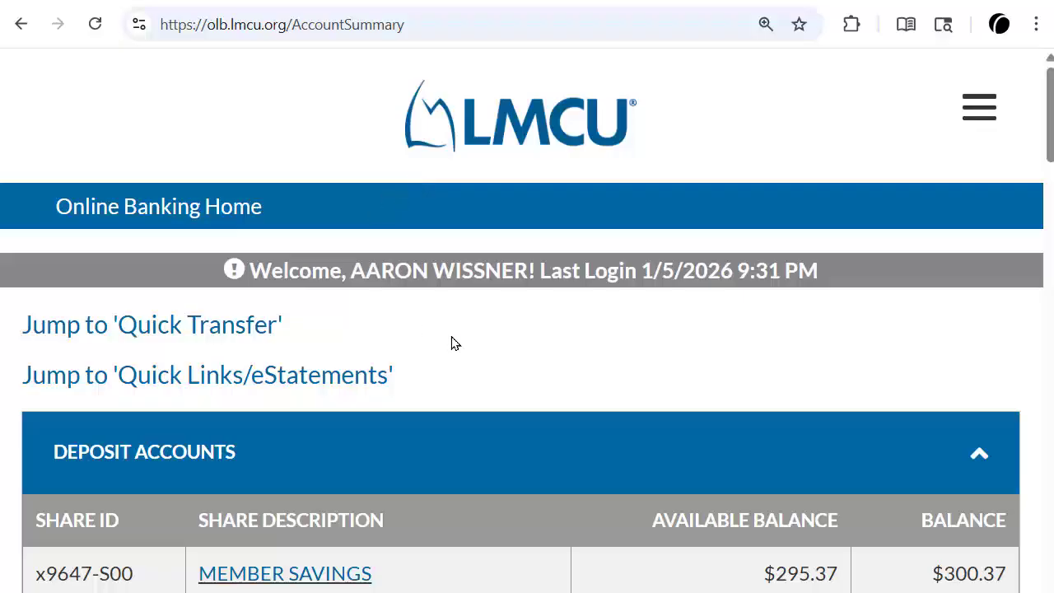
Go to Bill Pay from the navigation menu and launch the Bill Pay service
left_click(979, 115)
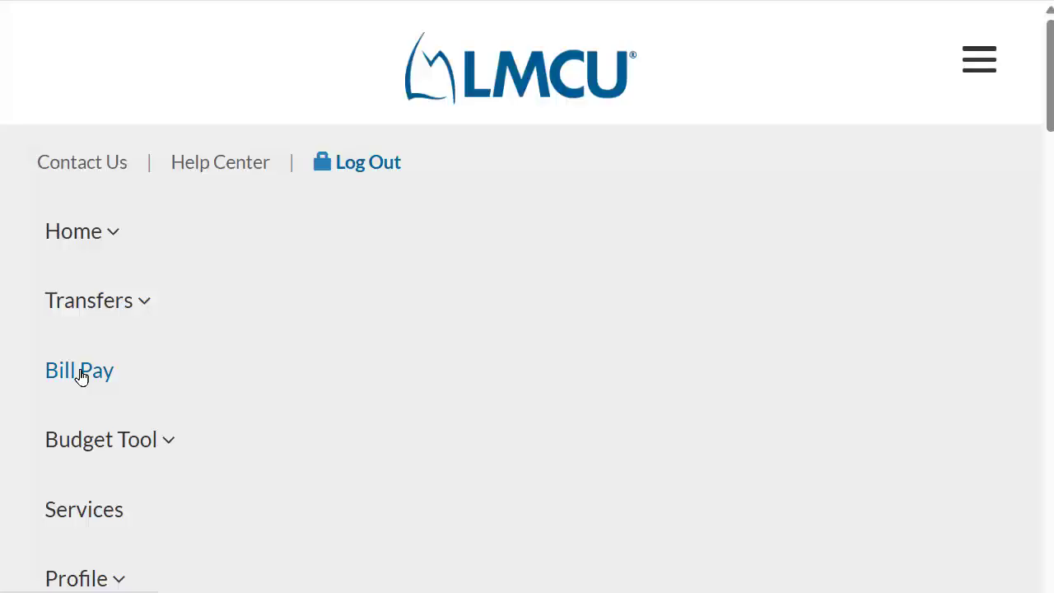
left_click(82, 377)
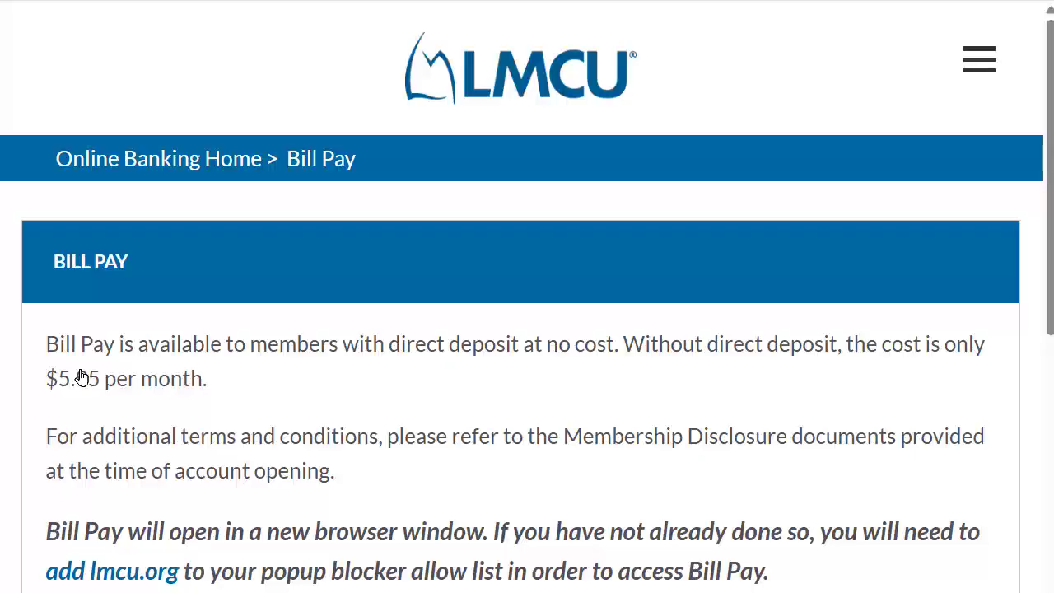
scroll(318, 412, "down", 3)
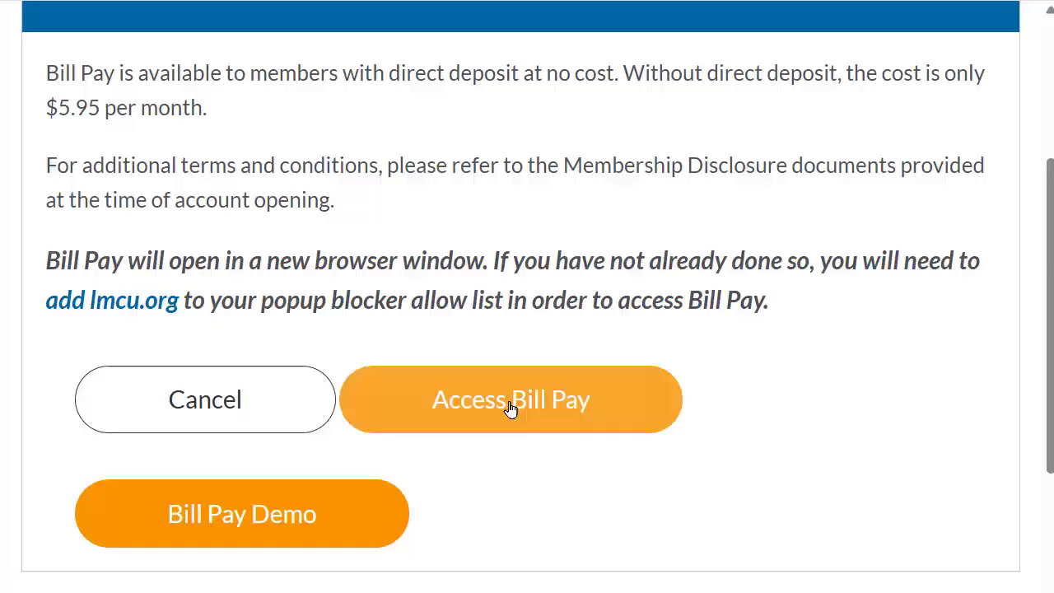
left_click(509, 407)
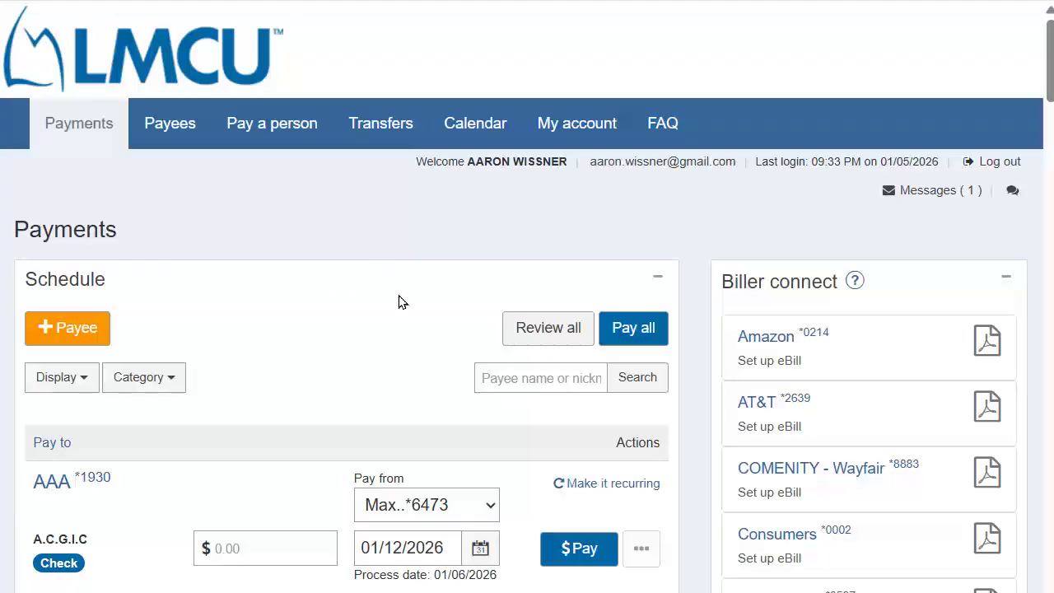
Find the Garbage payee in the schedule and enter a payment amount of 41
scroll(398, 303, "down", 7)
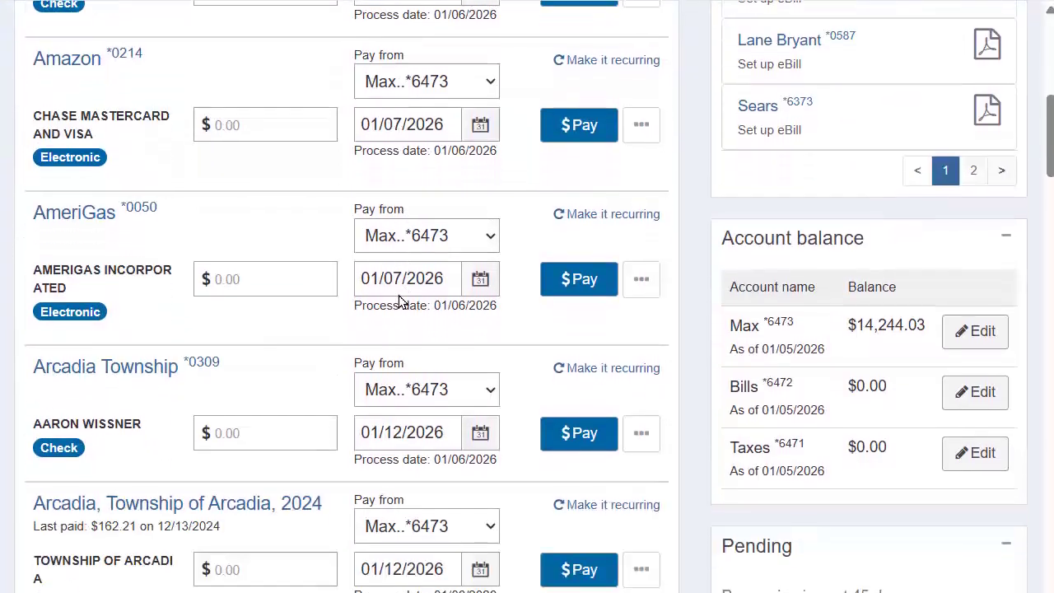
scroll(398, 303, "down", 6)
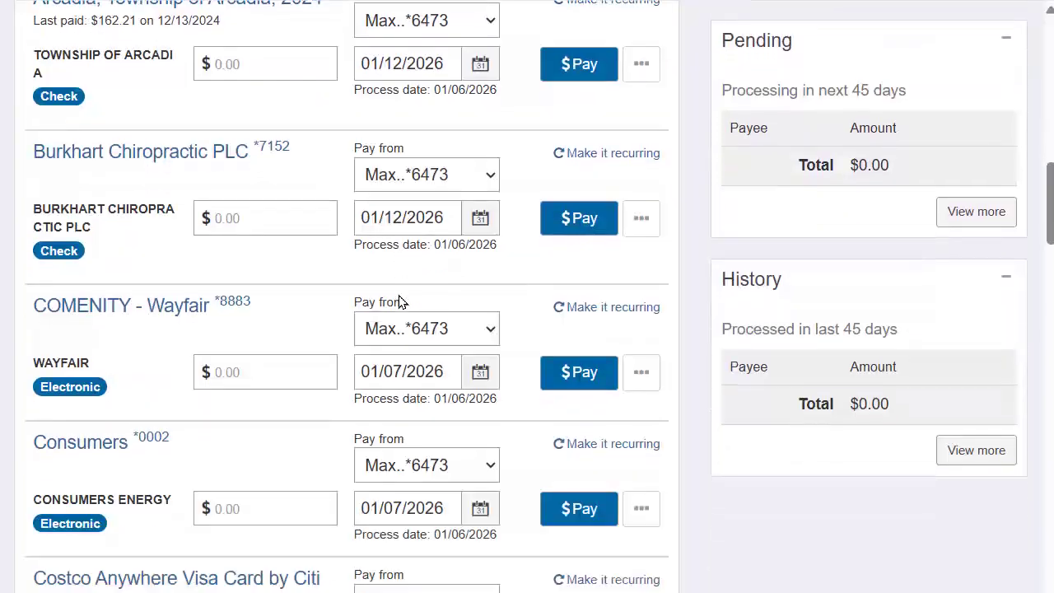
scroll(398, 302, "down", 5)
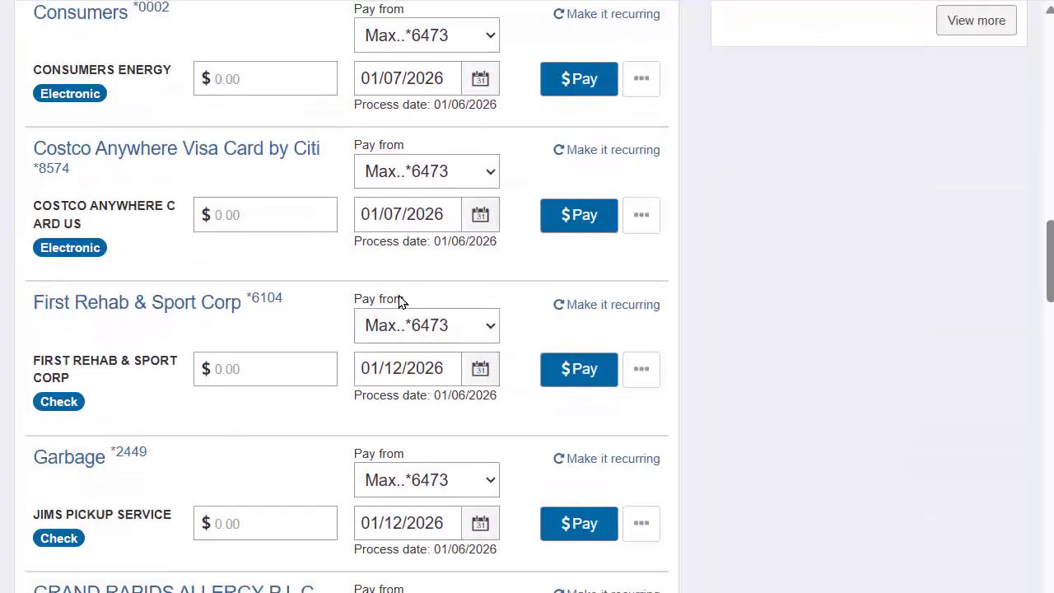
scroll(399, 303, "down", 4)
left_click(67, 176)
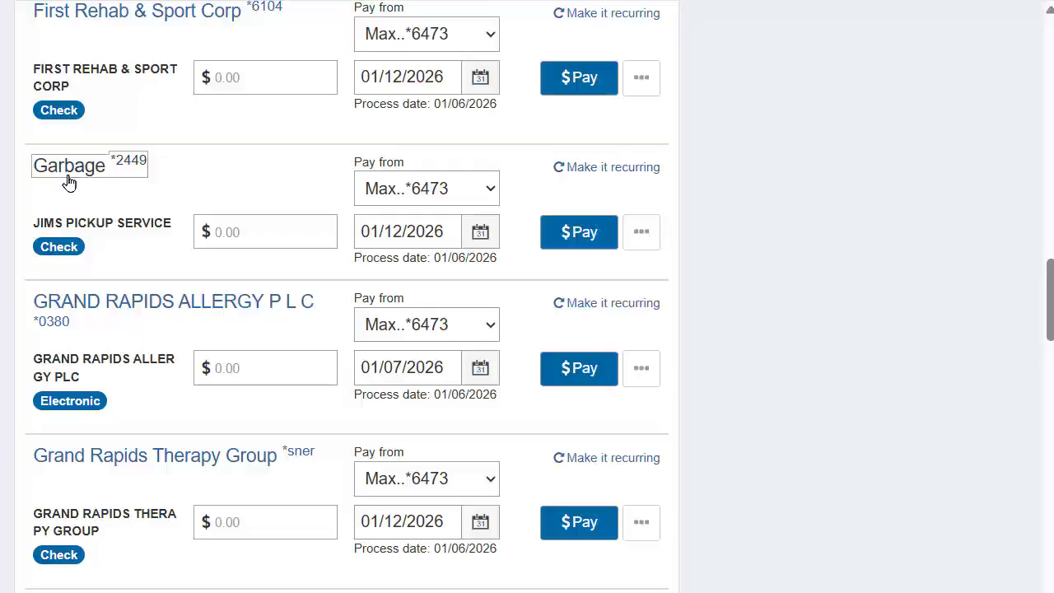
scroll(230, 178, "down", 1)
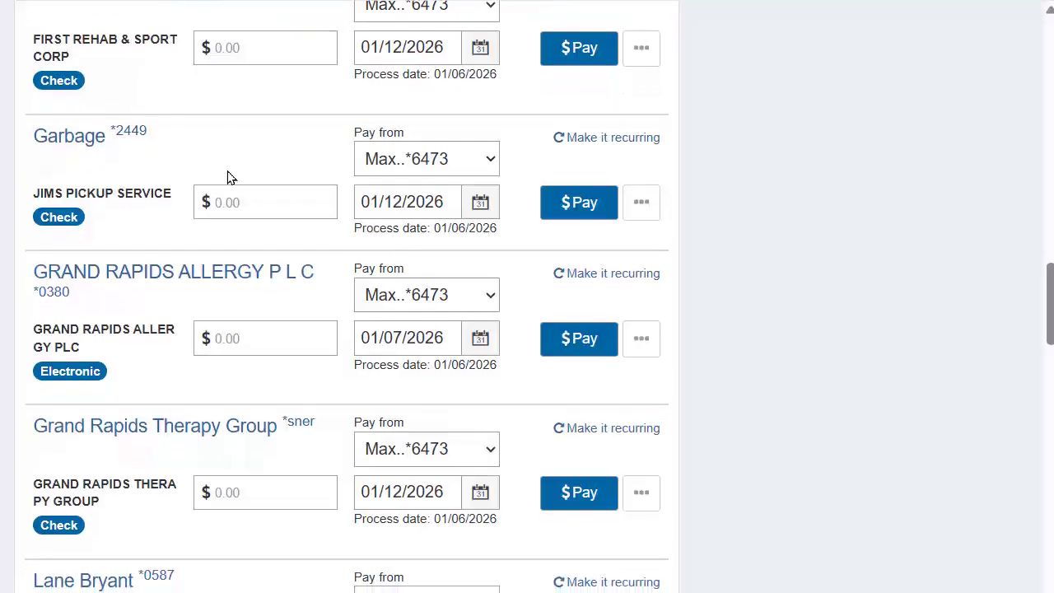
scroll(230, 178, "up", 1)
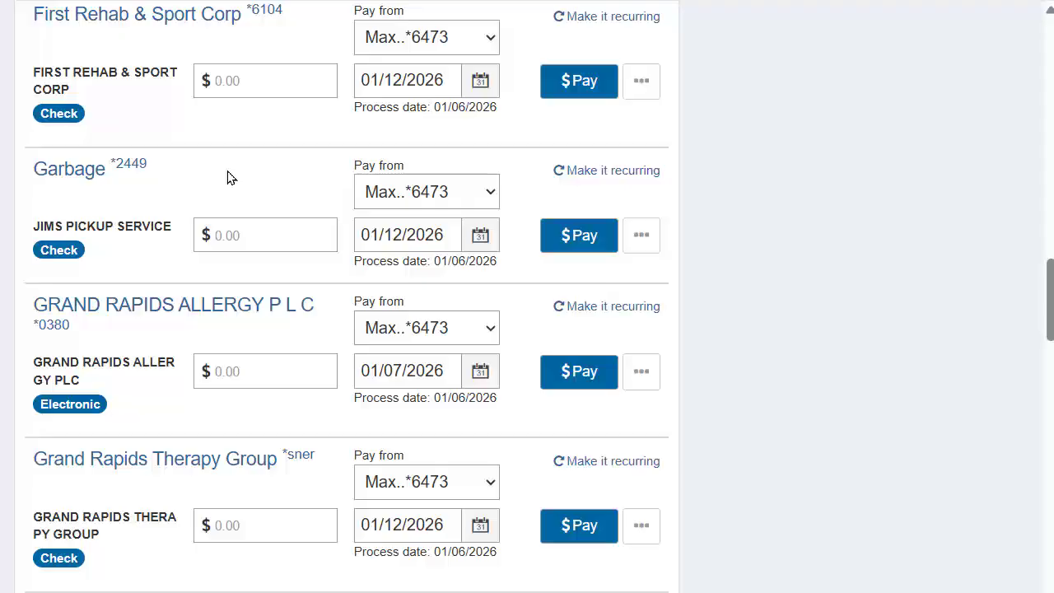
left_click(237, 222)
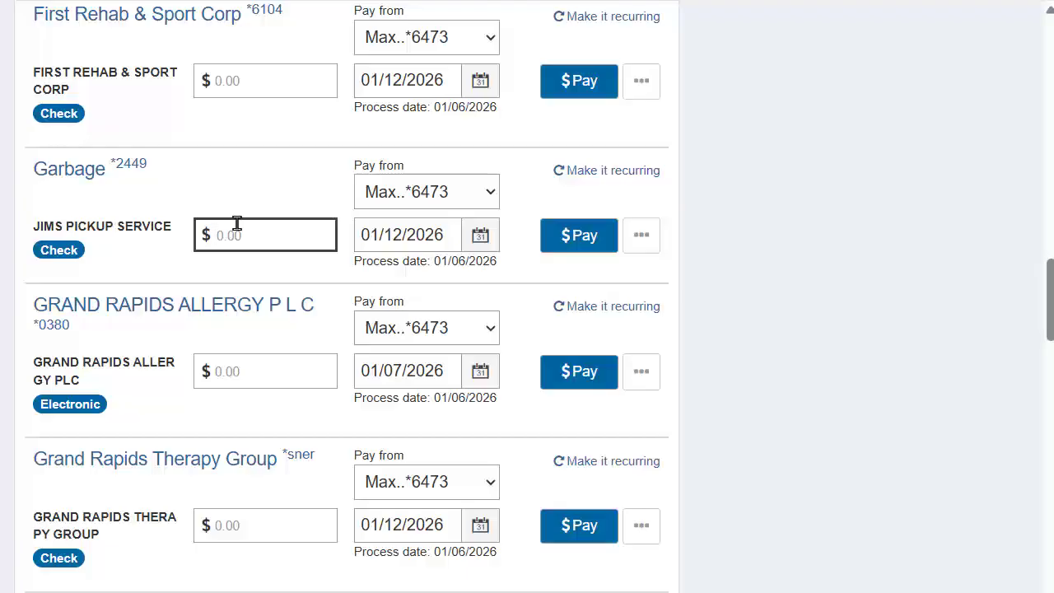
type("41")
Review the Garbage payee's details, then bring up its Edit payee form
left_click(58, 173)
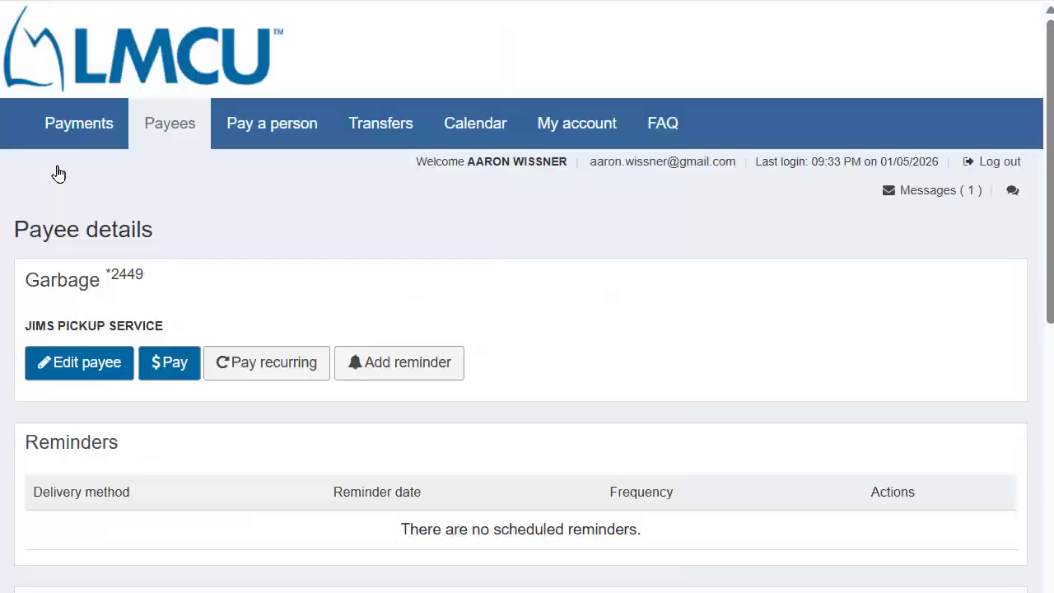
scroll(336, 329, "down", 2)
scroll(336, 330, "down", 3)
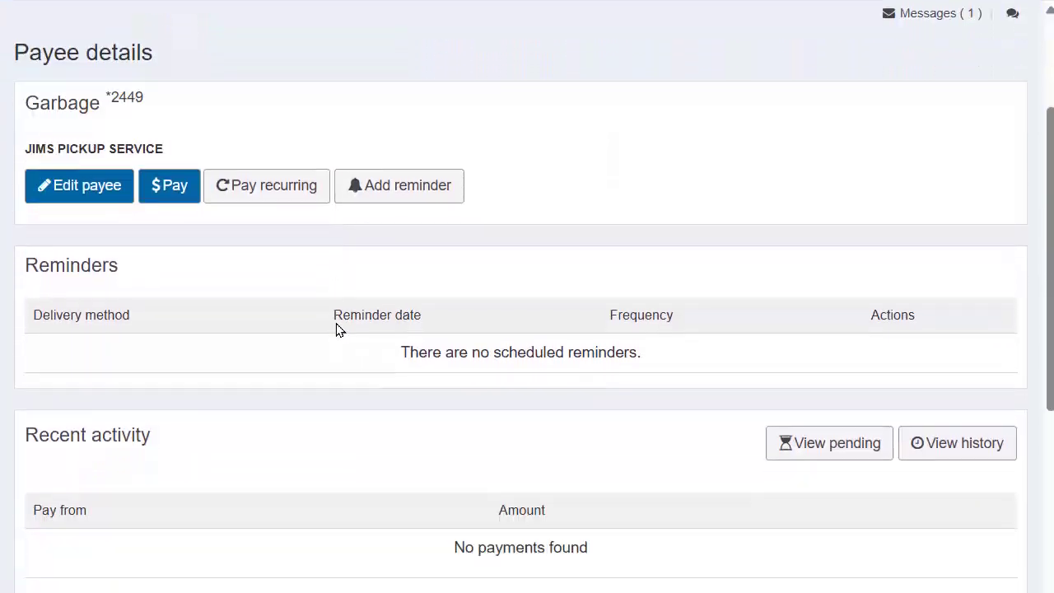
scroll(336, 330, "up", 1)
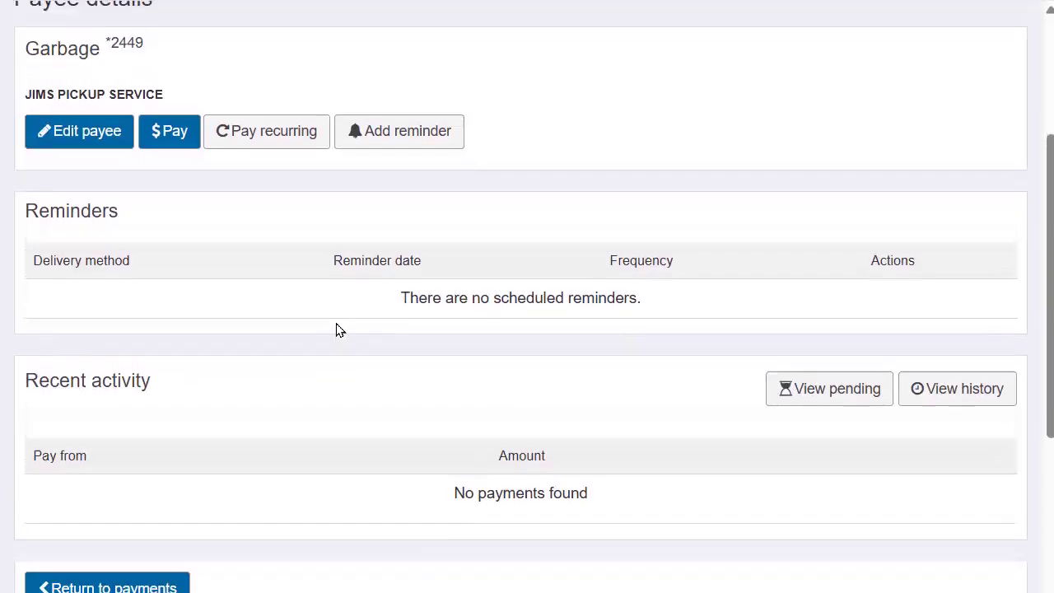
scroll(336, 330, "down", 3)
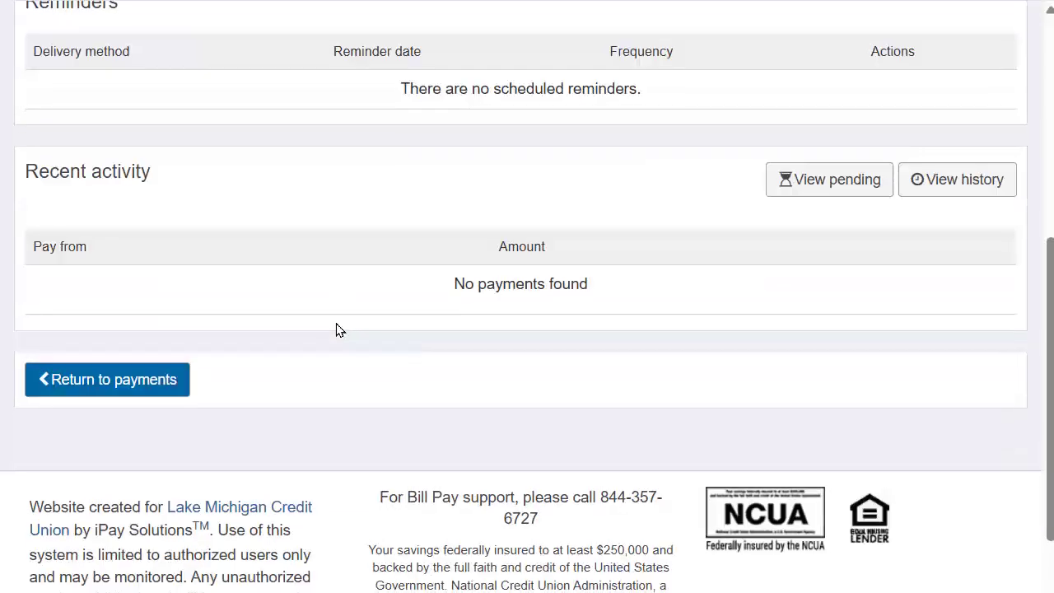
scroll(336, 329, "up", 2)
scroll(336, 329, "up", 1)
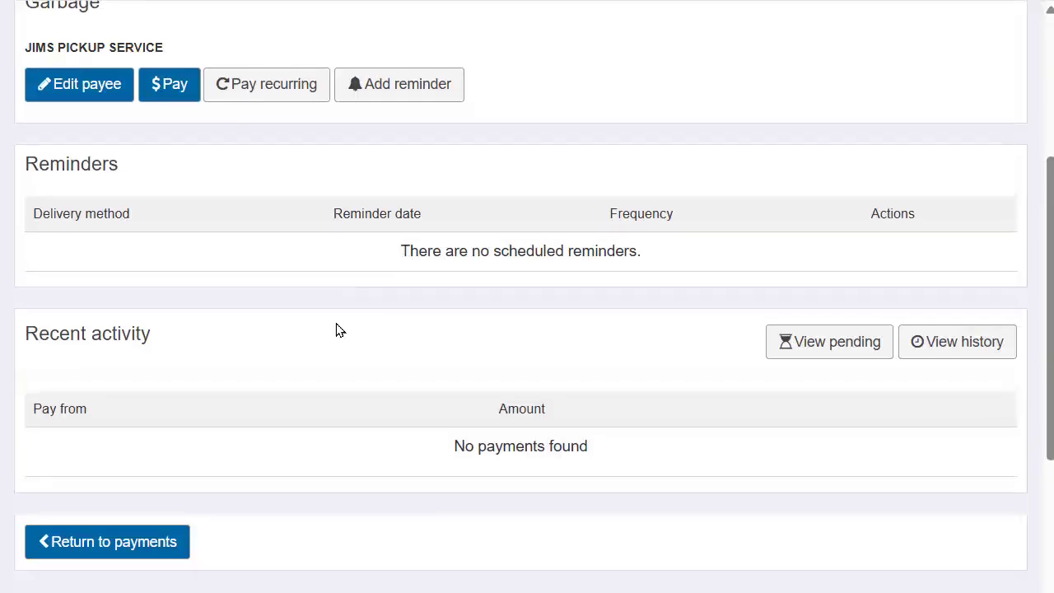
left_click(93, 96)
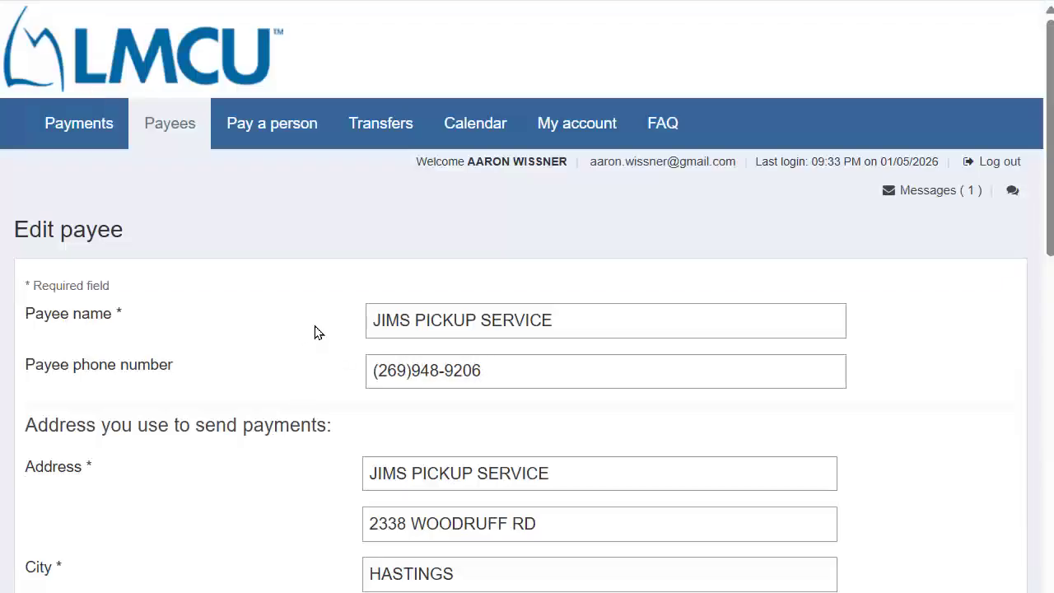
Insert an apostrophe after JIM in both the payee name and first address line
left_click(402, 320)
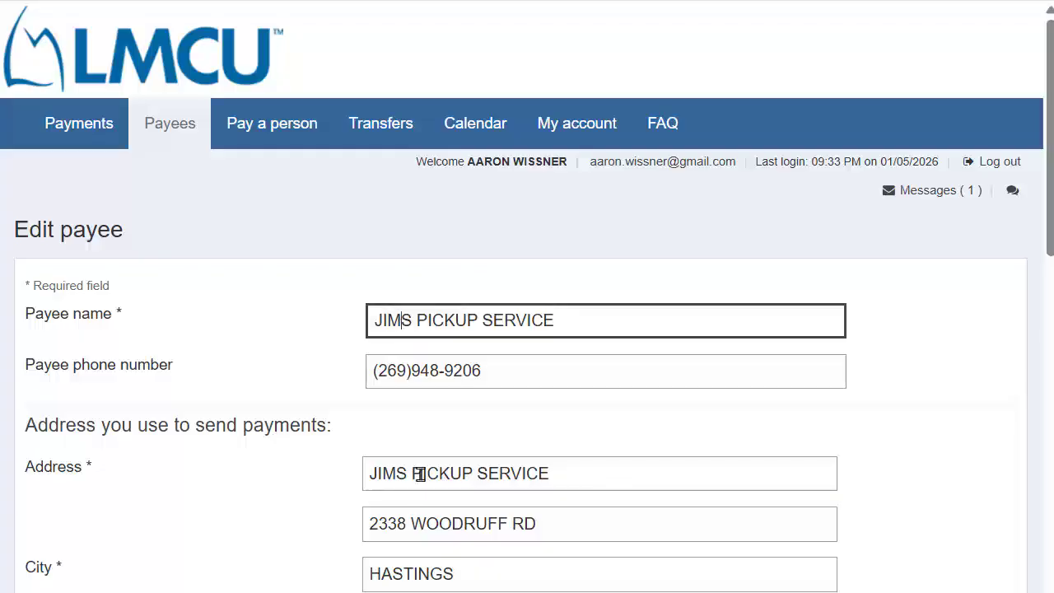
type("'")
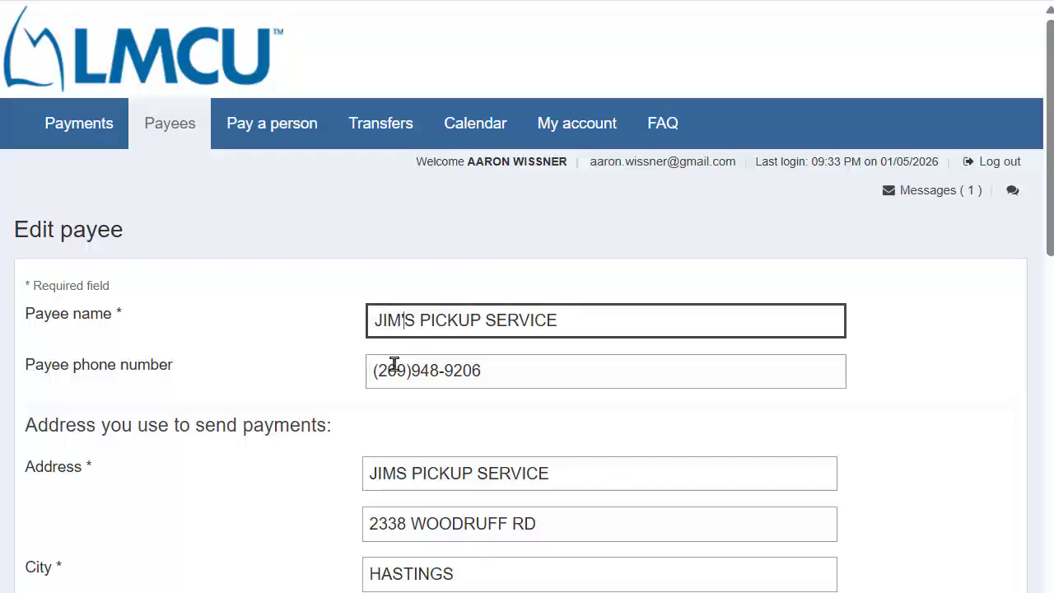
scroll(325, 393, "down", 1)
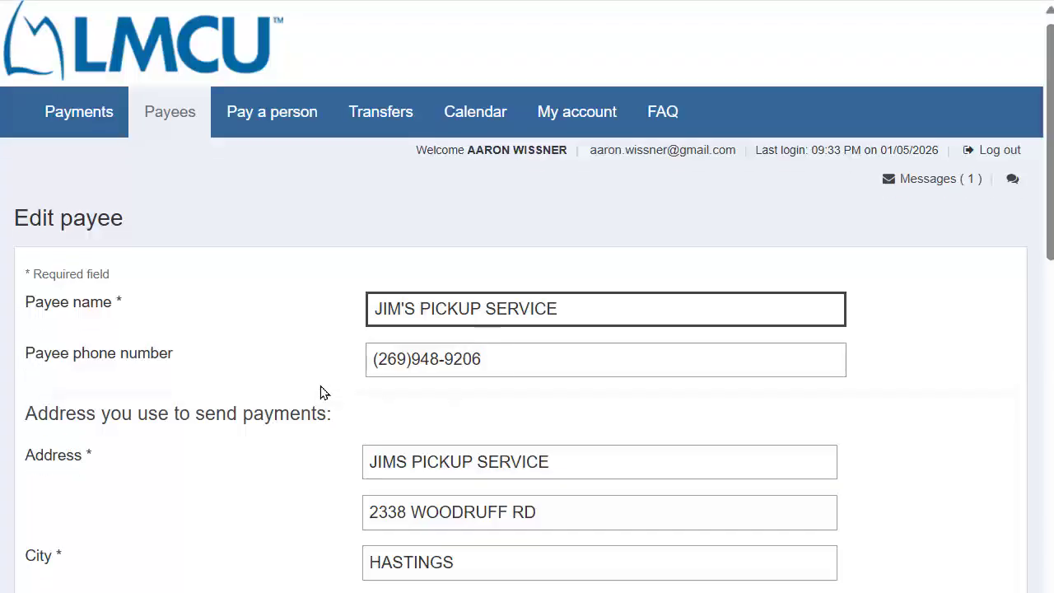
left_click(399, 373)
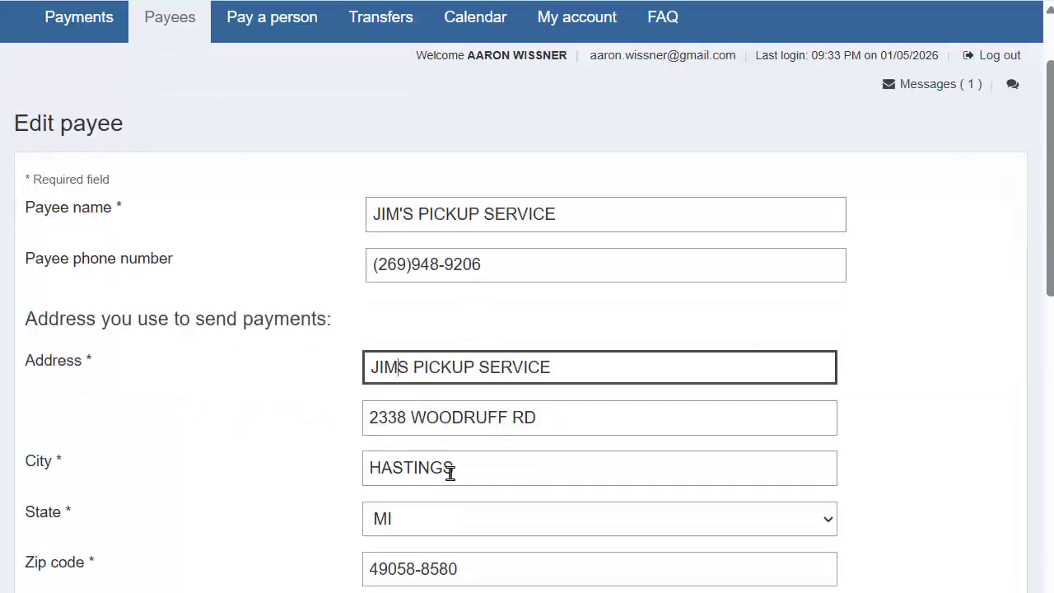
type("'")
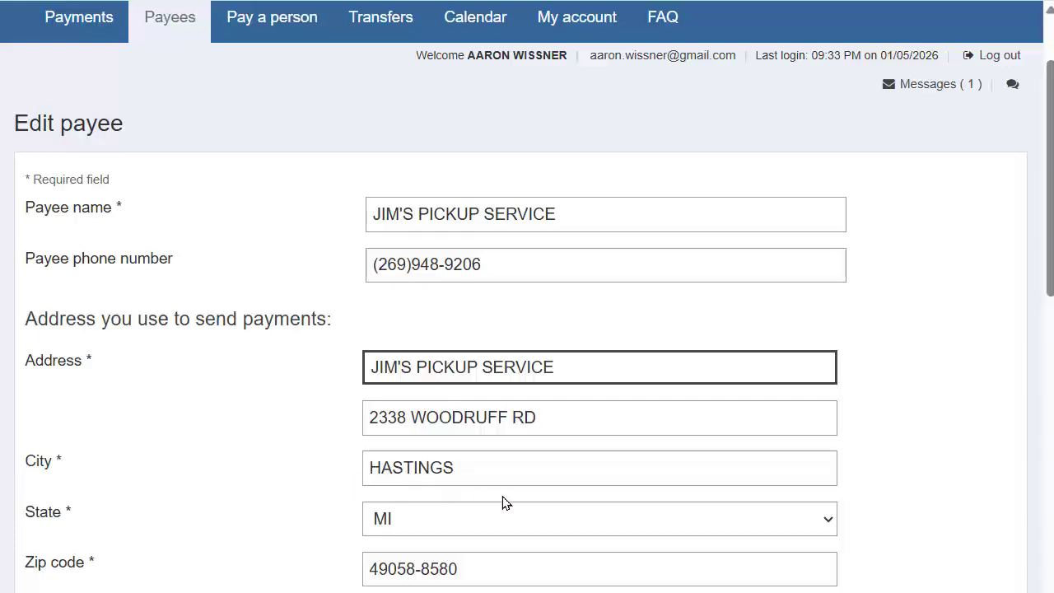
scroll(505, 502, "down", 1)
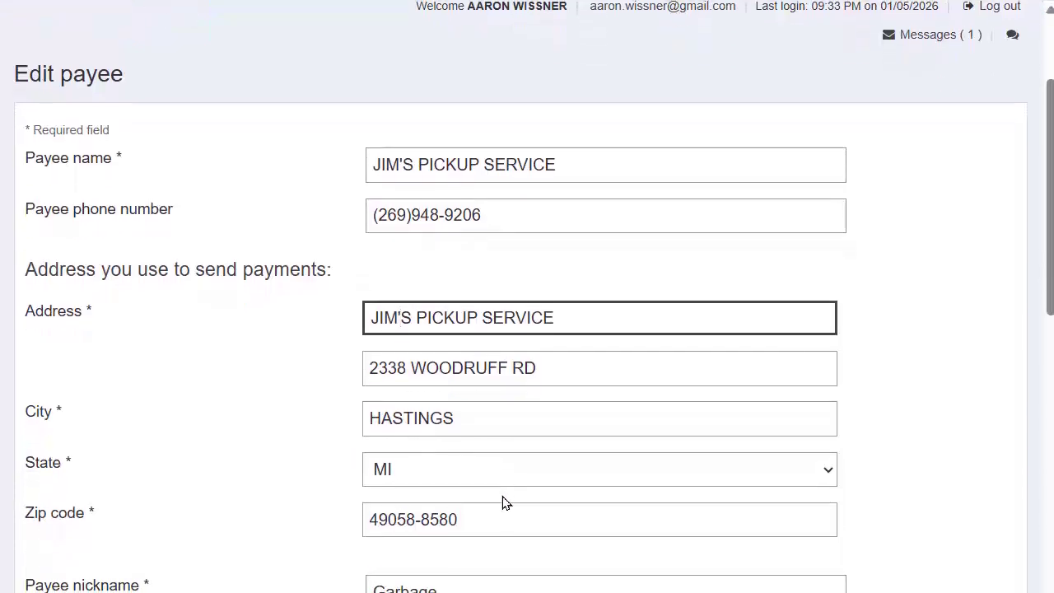
scroll(496, 461, "down", 3)
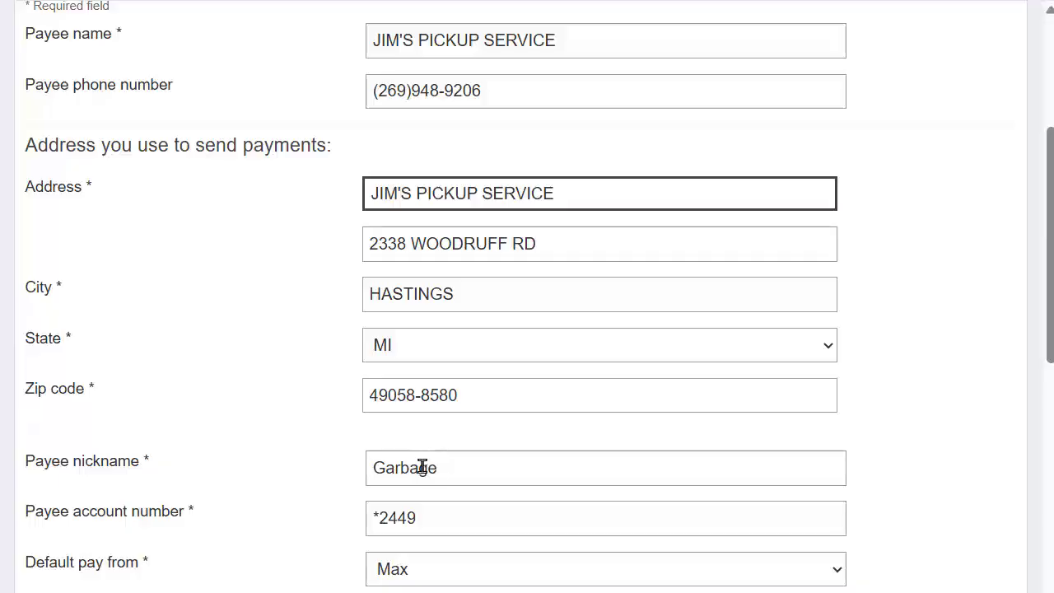
Change the payee nickname to 'Jim's Pickup Garbage'
left_click(375, 474)
type("Jim's Pi")
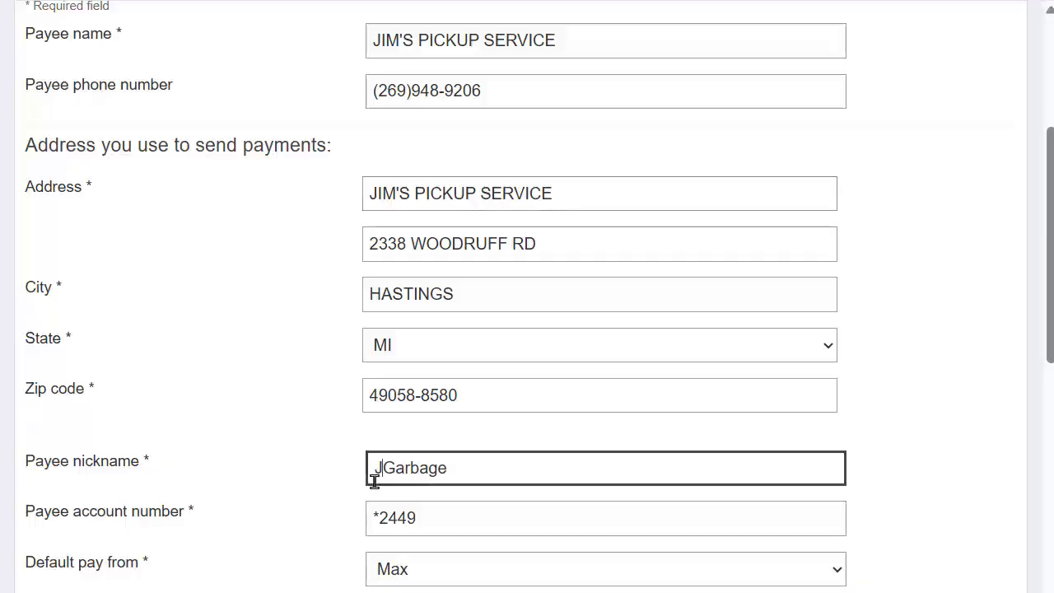
type("ckup")
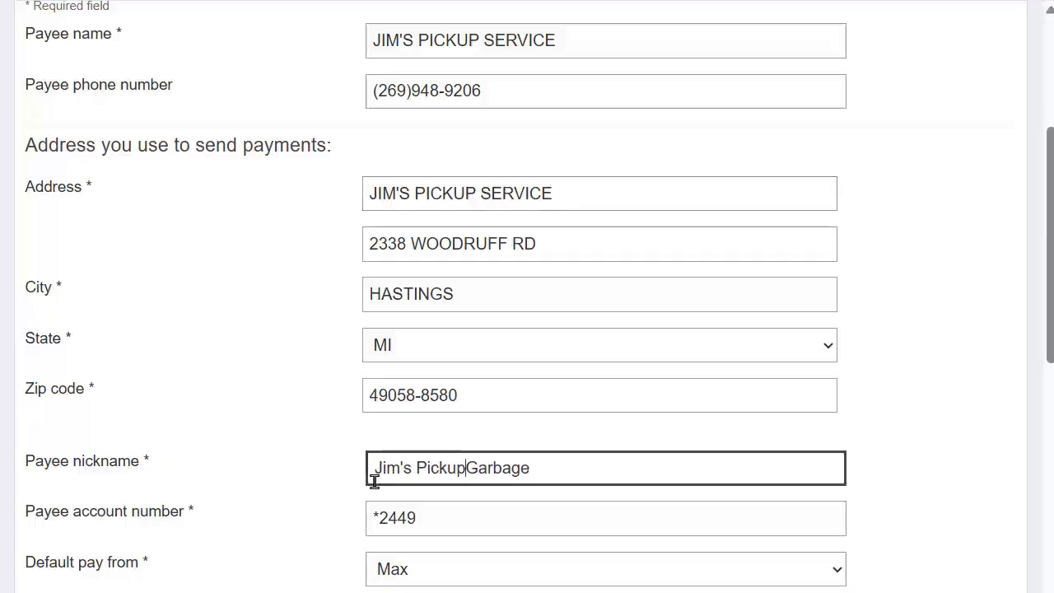
scroll(298, 440, "down", 1)
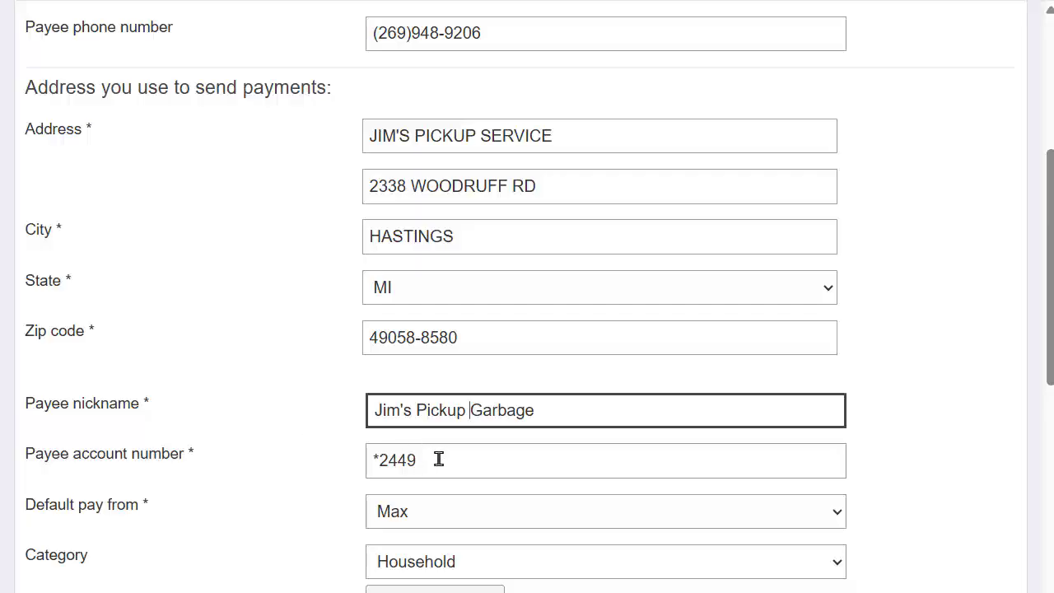
Replace the masked payee account number with the full account number from the bill
left_click_drag(436, 457, 345, 484)
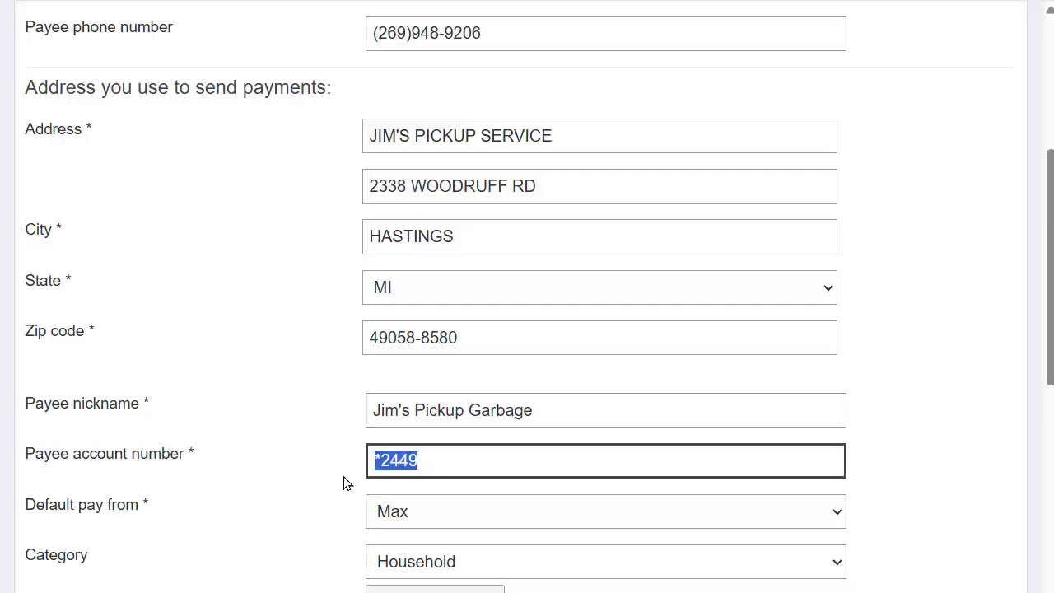
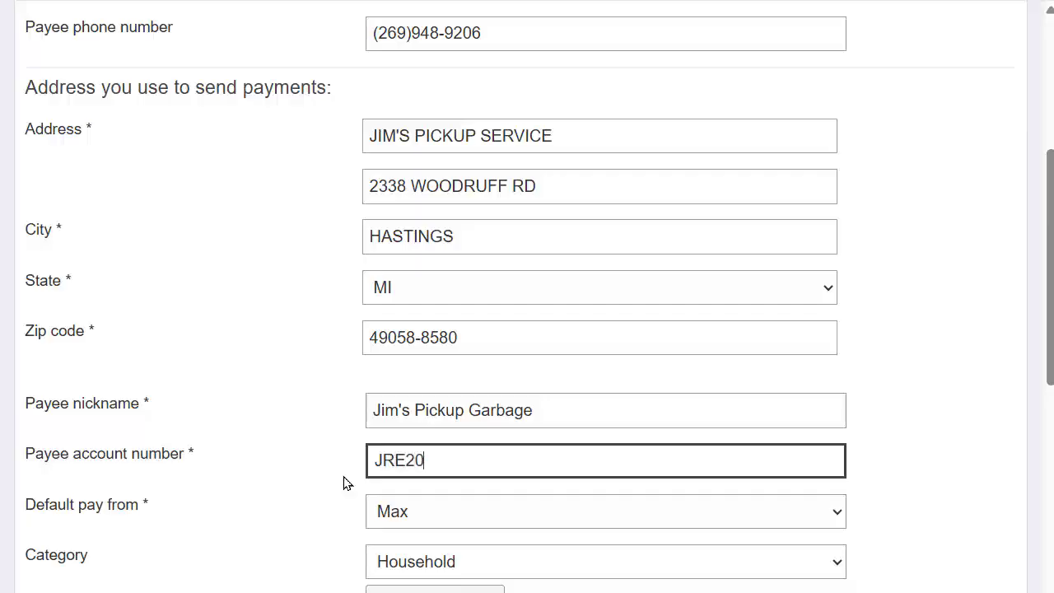
scroll(280, 462, "down", 1)
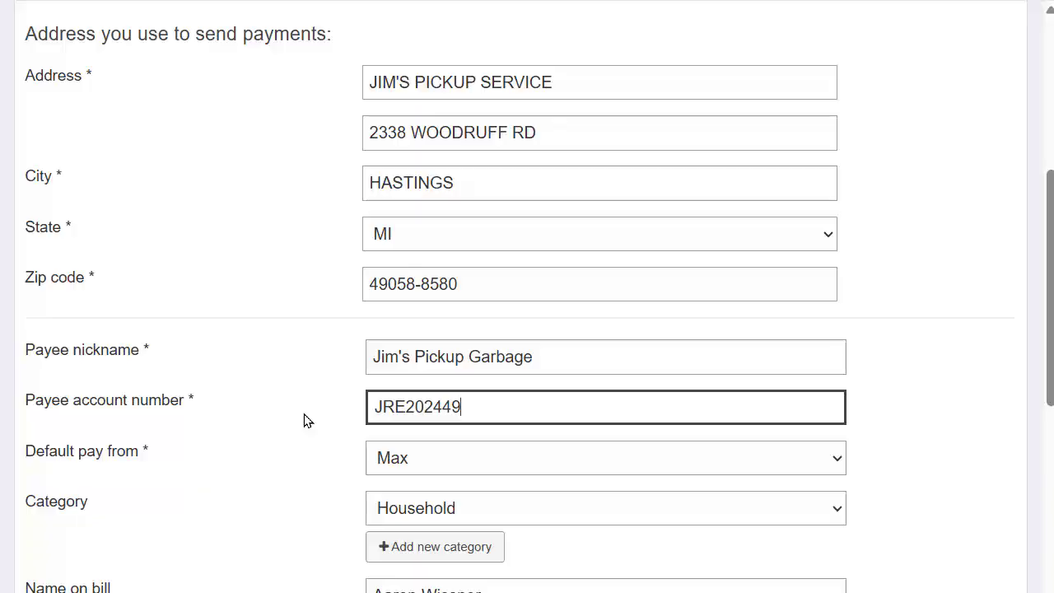
scroll(304, 420, "down", 1)
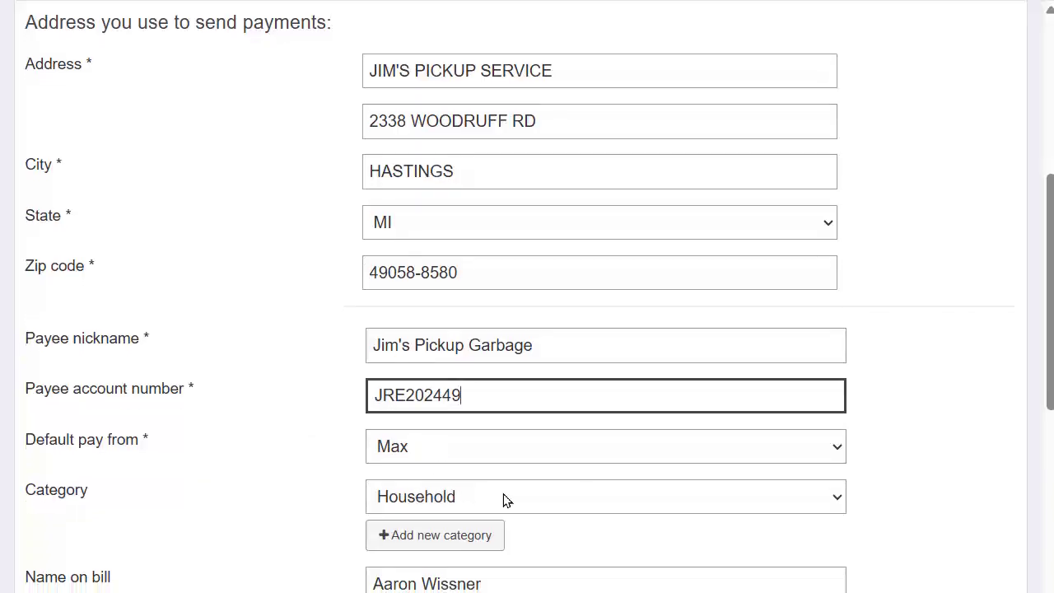
scroll(502, 499, "down", 1)
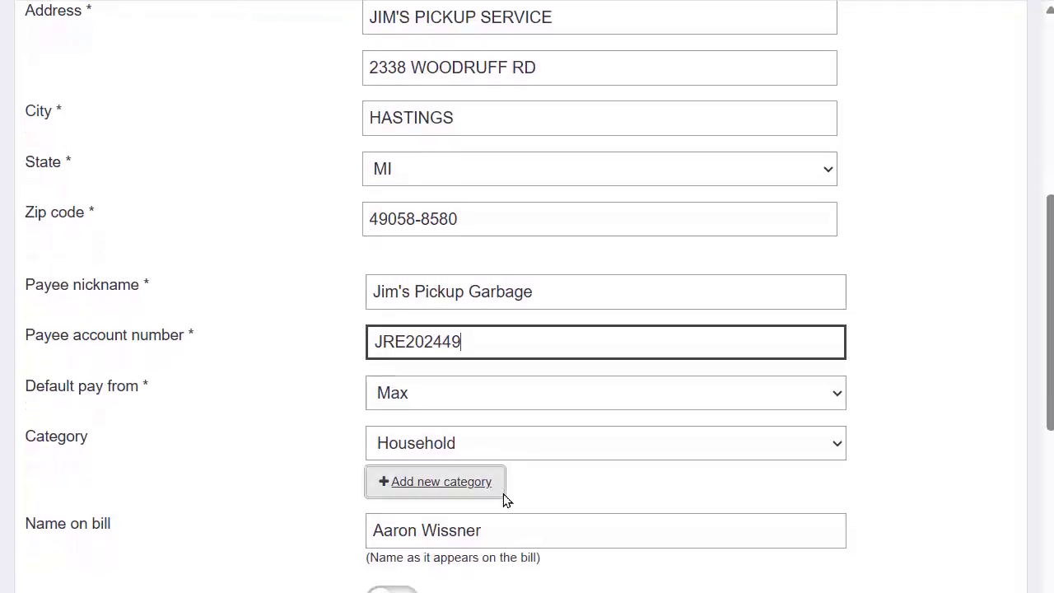
scroll(519, 552, "down", 1)
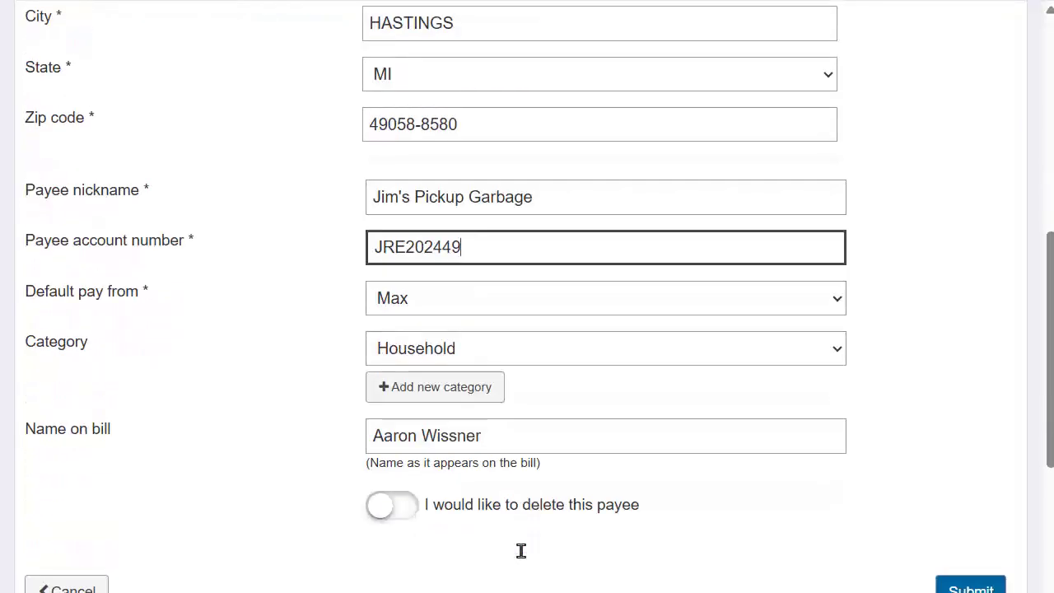
scroll(521, 551, "up", 1)
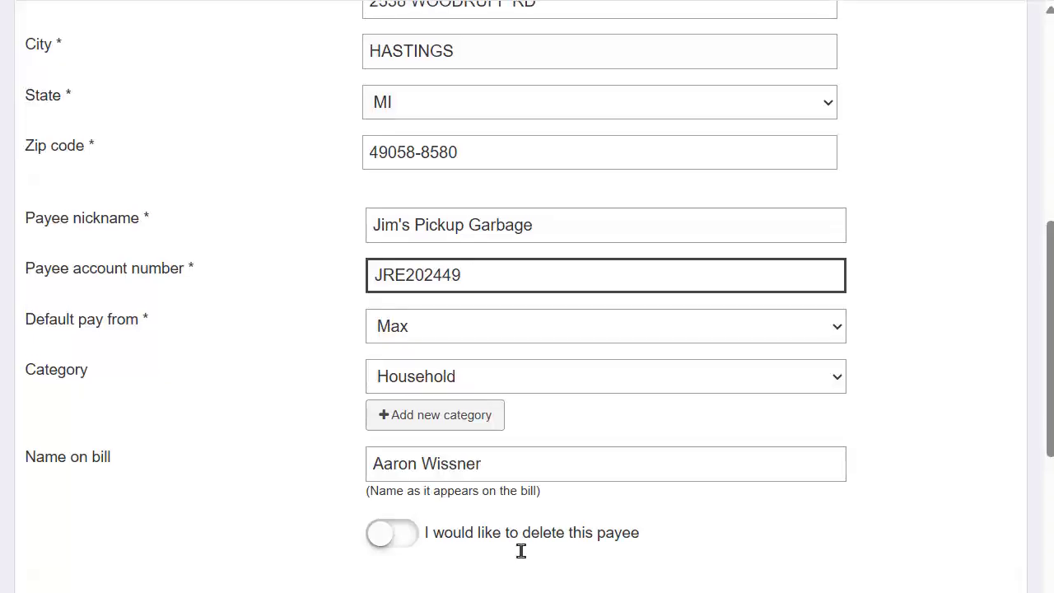
scroll(521, 551, "down", 1)
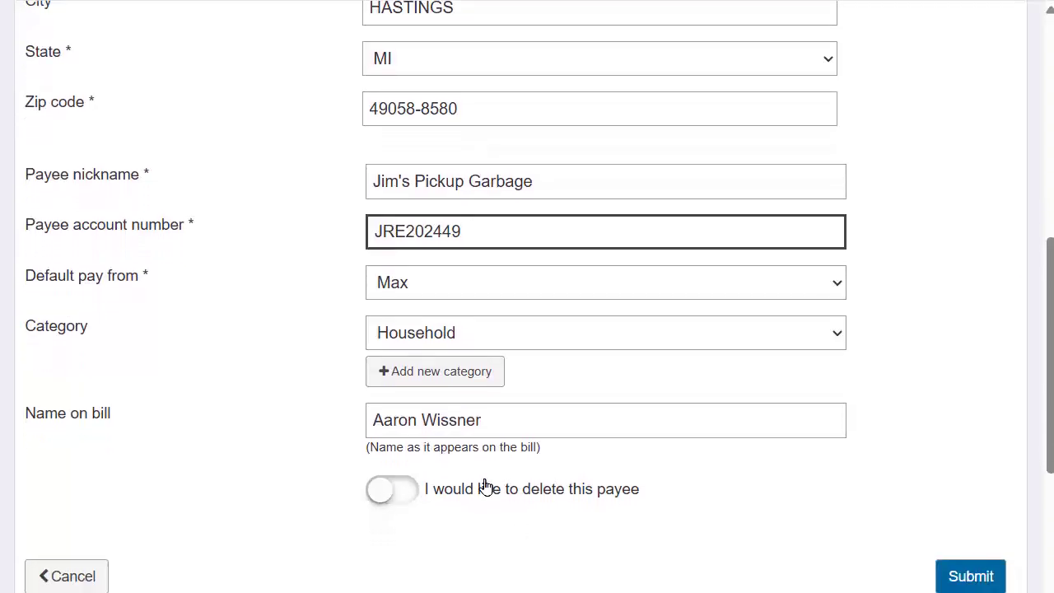
Submit the payee edits and go back to Jim's Pickup Garbage payee details
left_click(971, 576)
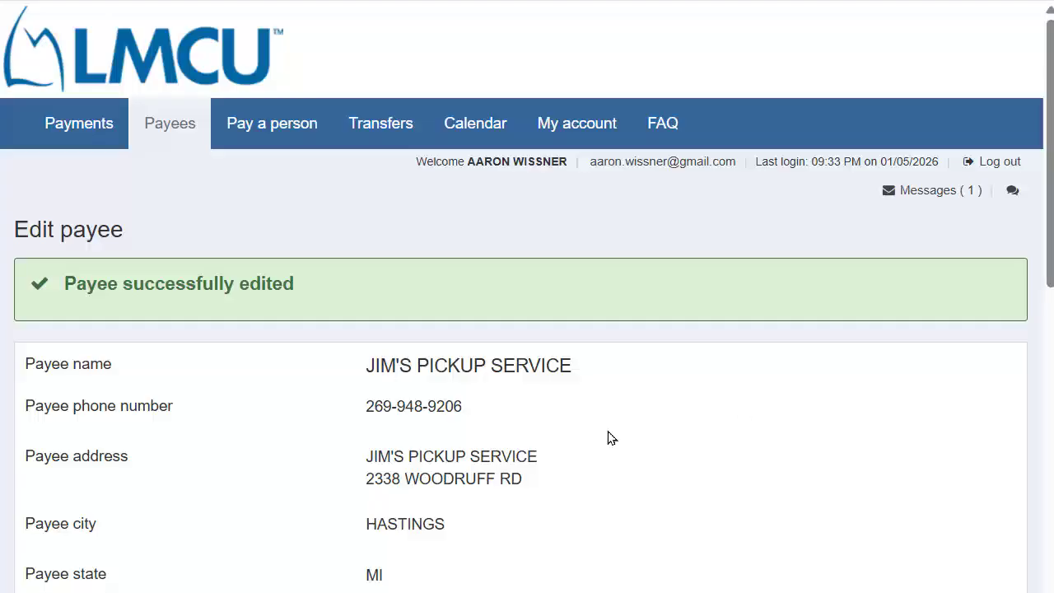
scroll(611, 437, "down", 5)
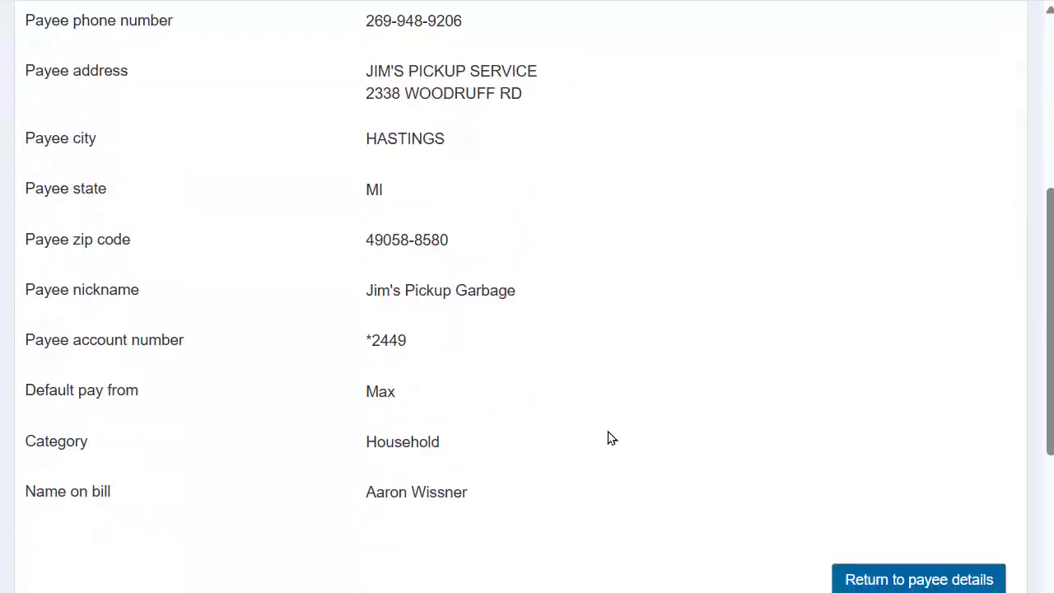
left_click(893, 575)
scroll(807, 373, "up", 5)
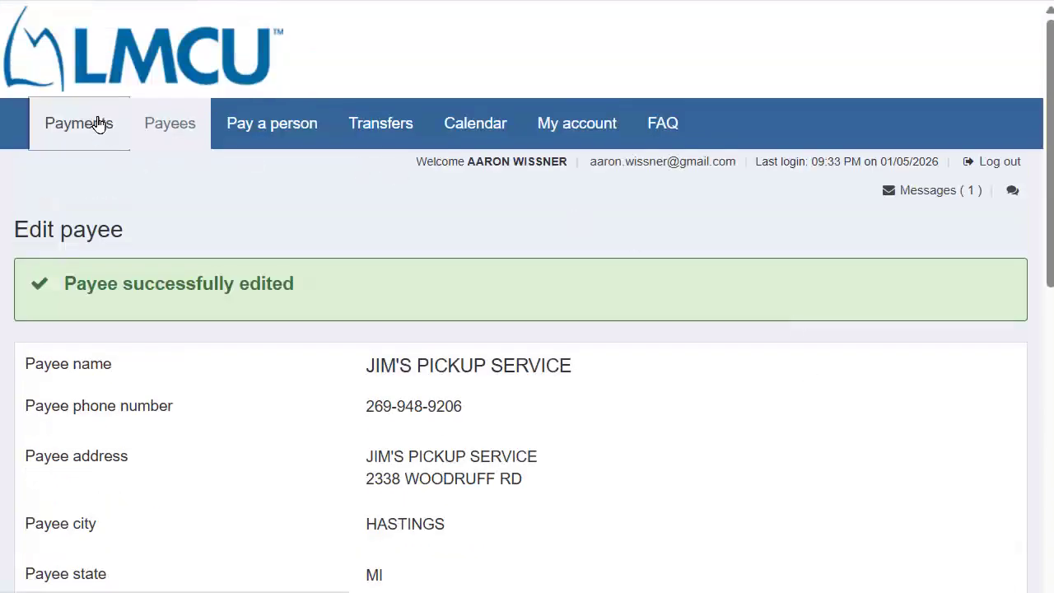
On the Payments schedule, enter 61 as the amount for Jim's Pickup Garbage
left_click(97, 124)
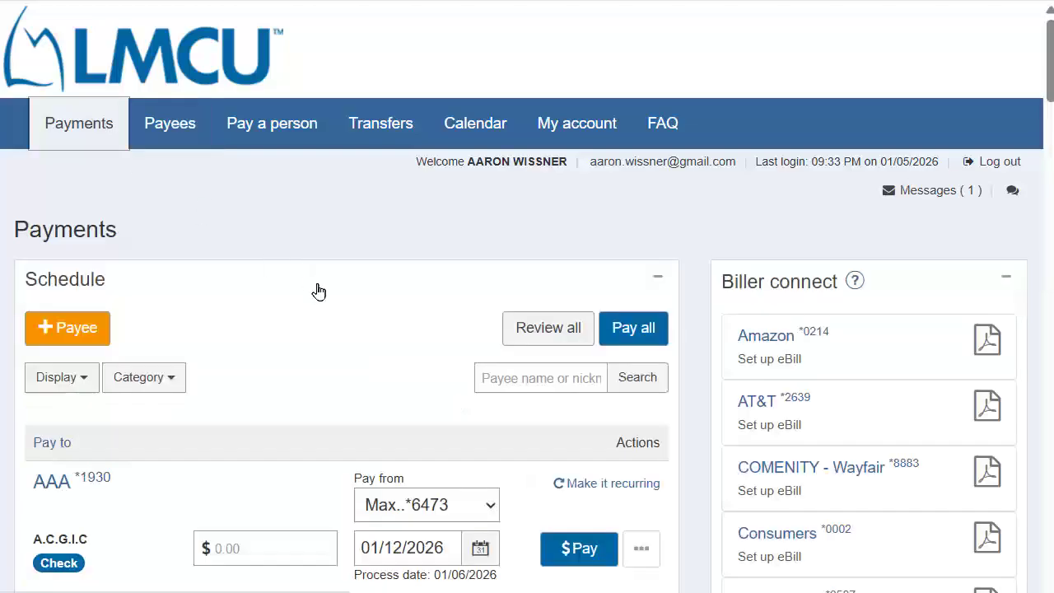
scroll(319, 292, "down", 8)
scroll(319, 292, "down", 4)
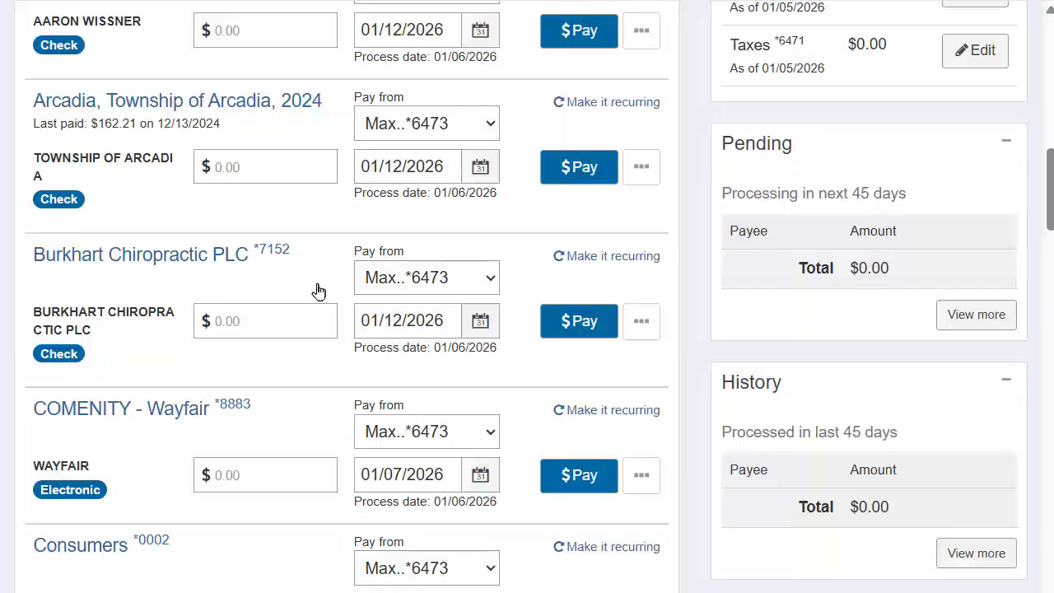
scroll(235, 466, "down", 1)
scroll(235, 466, "down", 5)
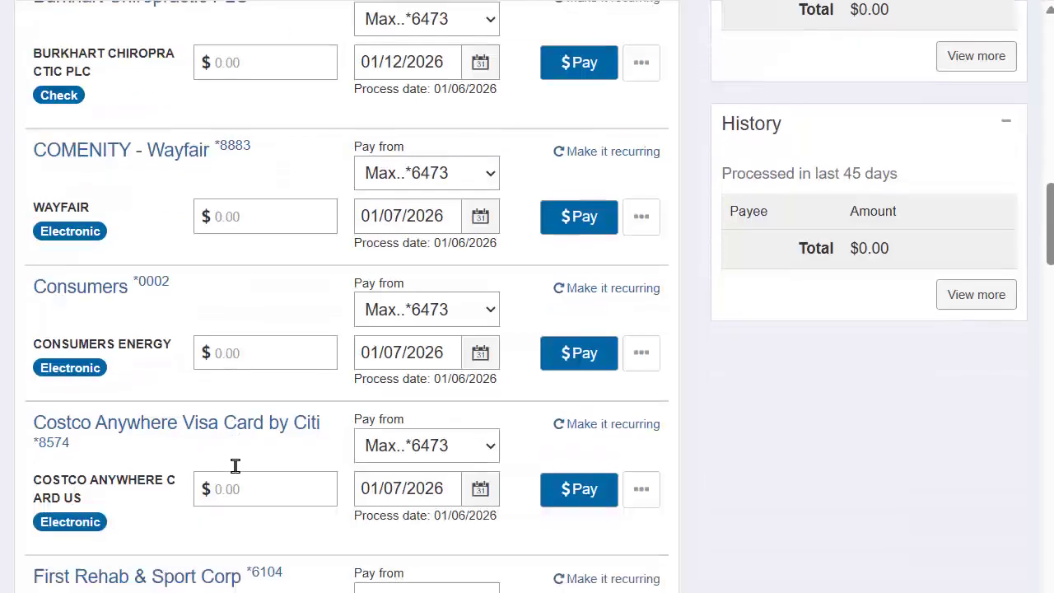
scroll(236, 466, "down", 3)
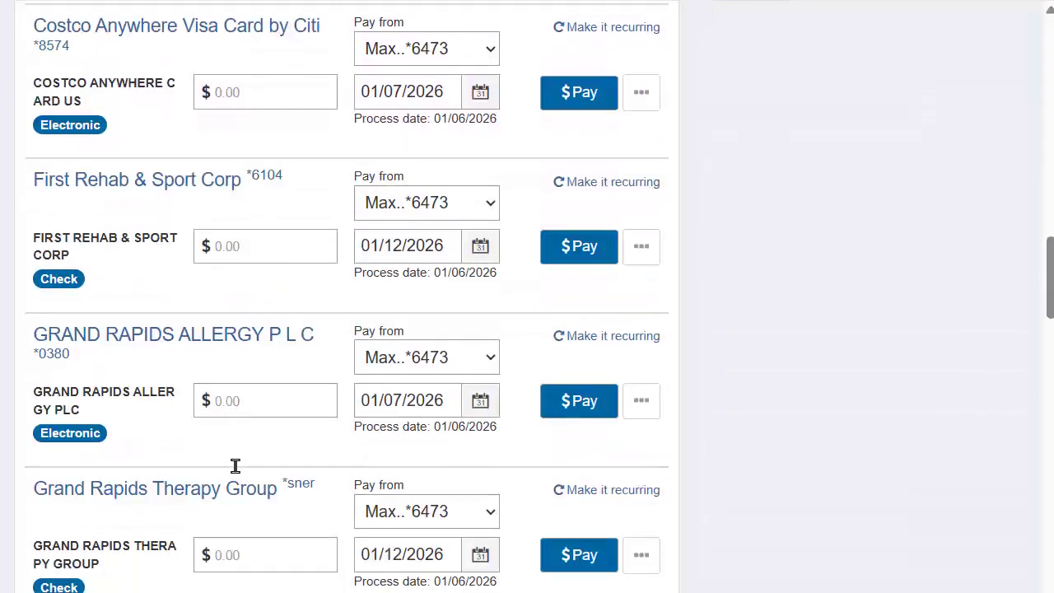
left_click(234, 500)
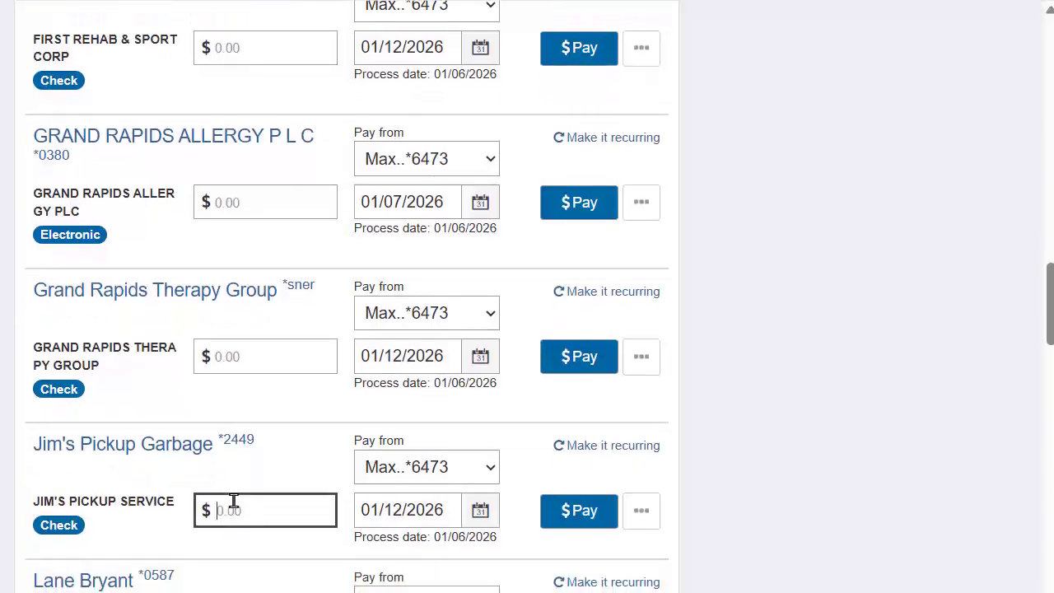
type("61")
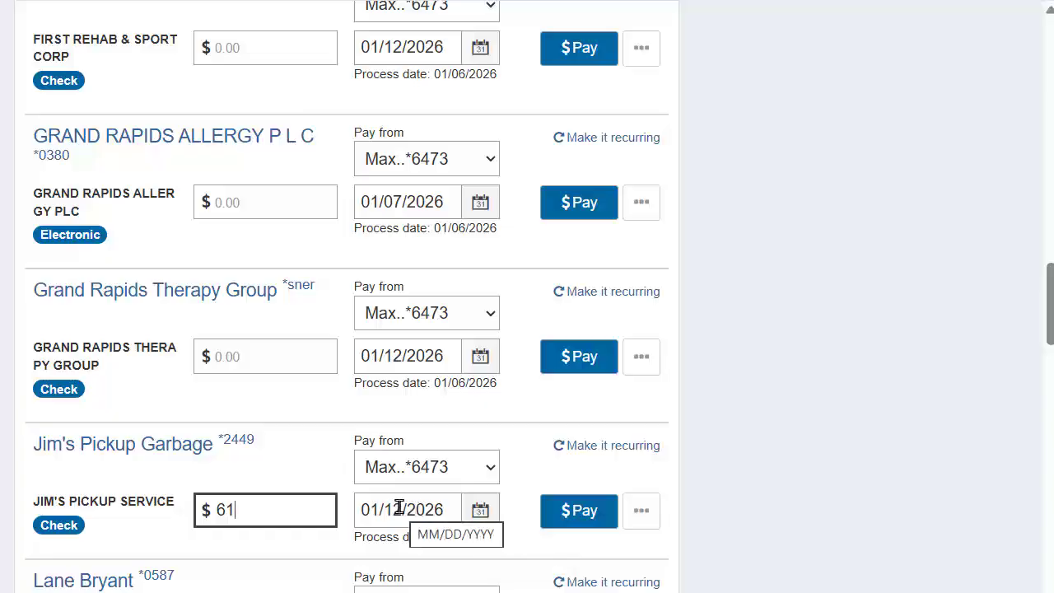
Pay and submit the $61.00 check to Jim's Pickup Garbage, then review the confirmation
left_click(576, 513)
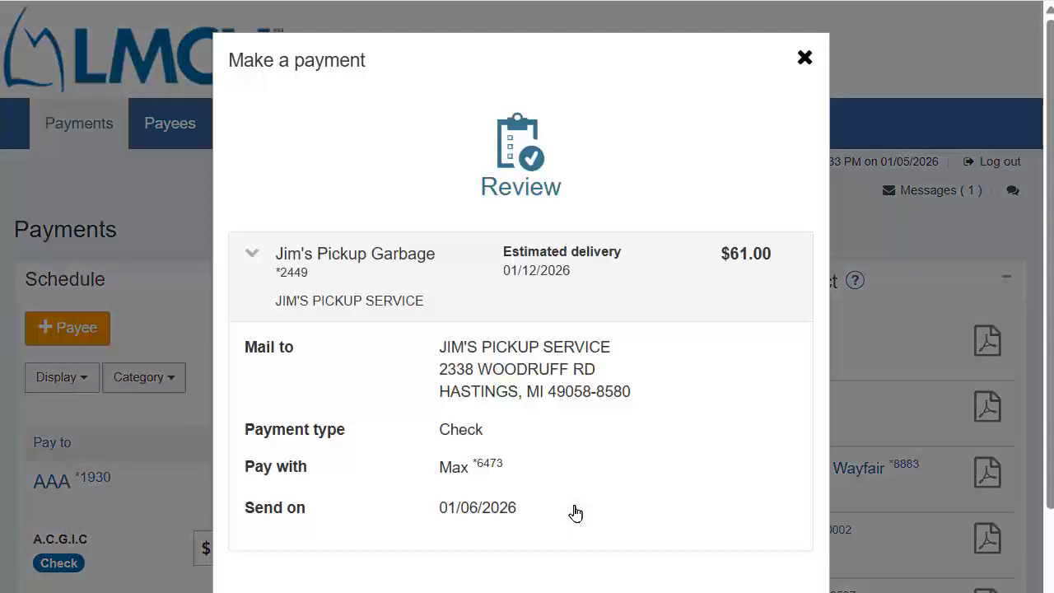
scroll(645, 396, "down", 3)
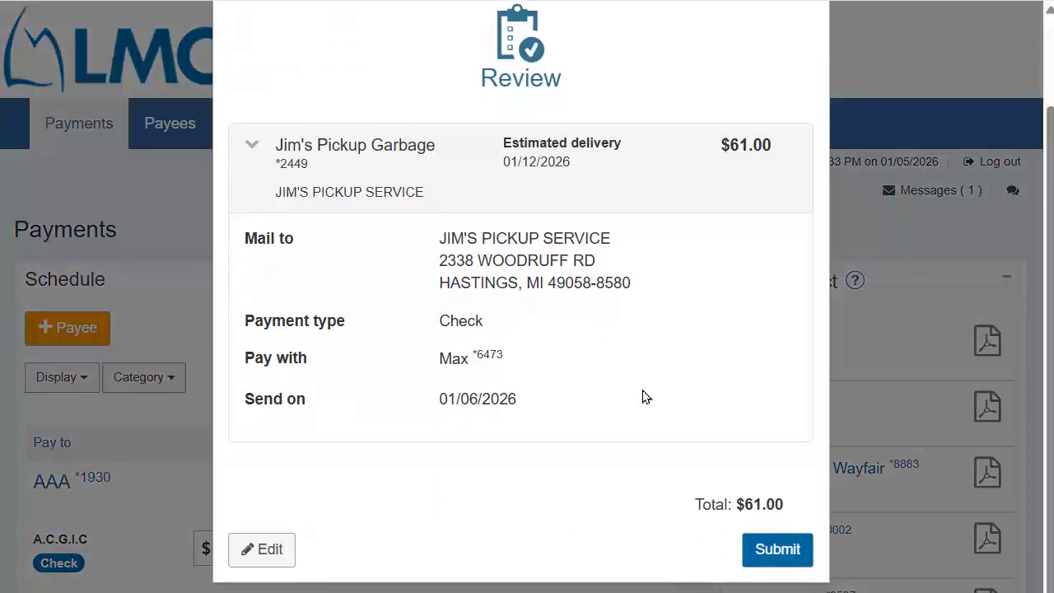
left_click(776, 548)
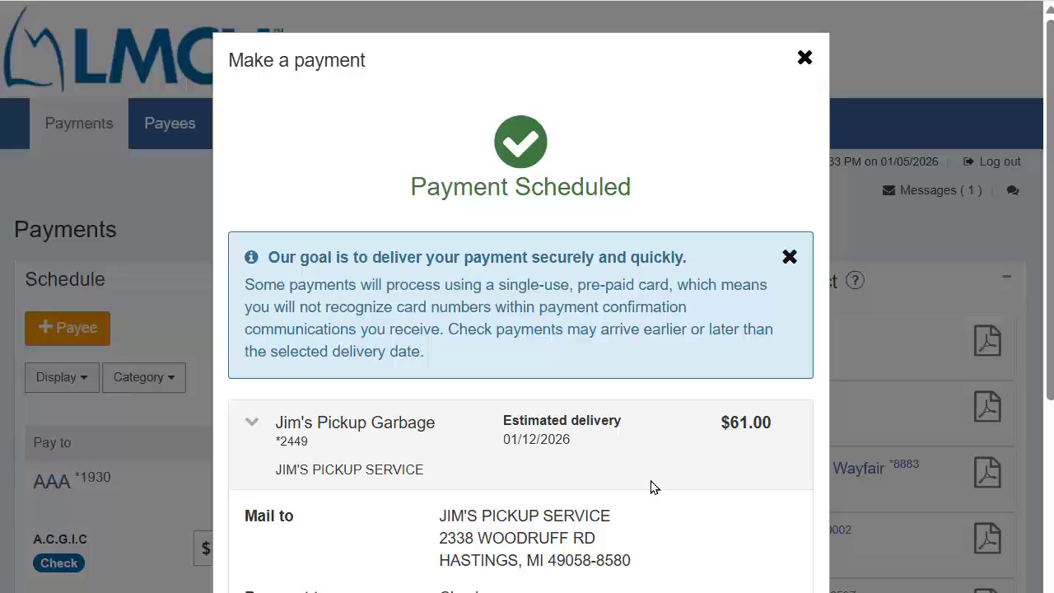
scroll(651, 487, "down", 2)
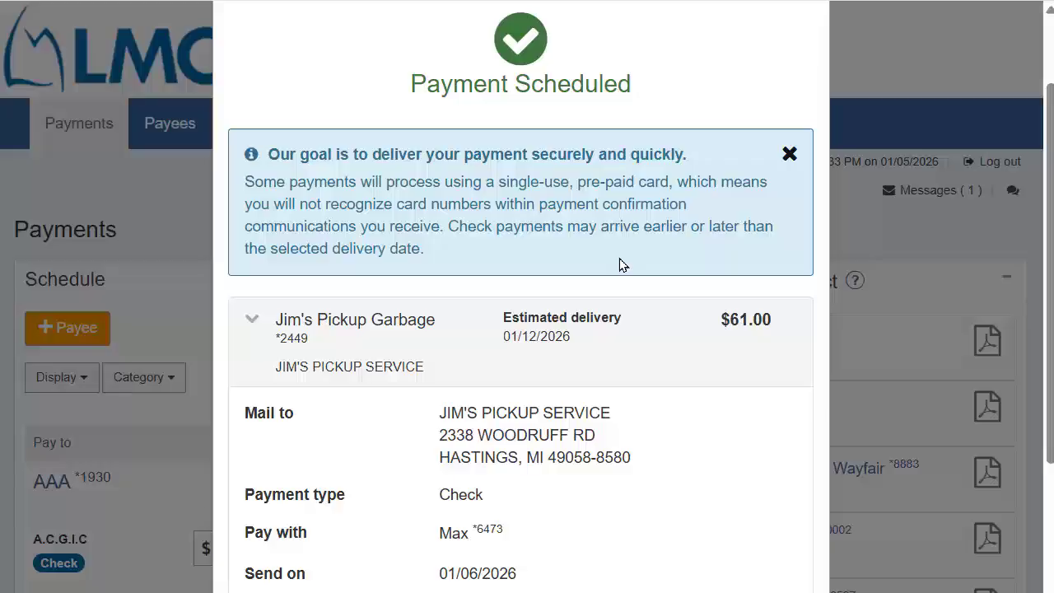
scroll(619, 265, "down", 2)
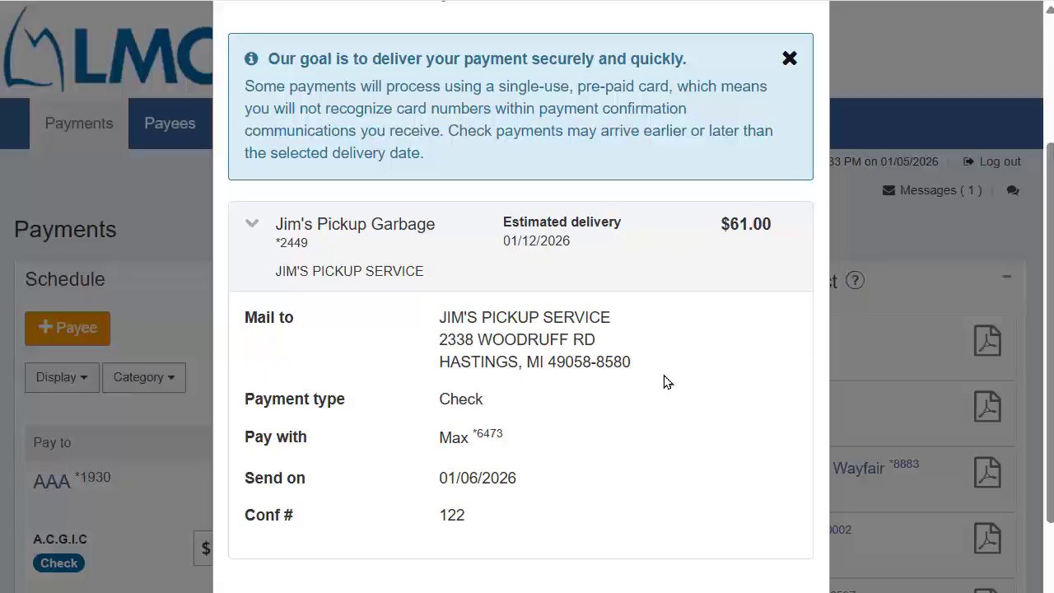
scroll(667, 381, "down", 2)
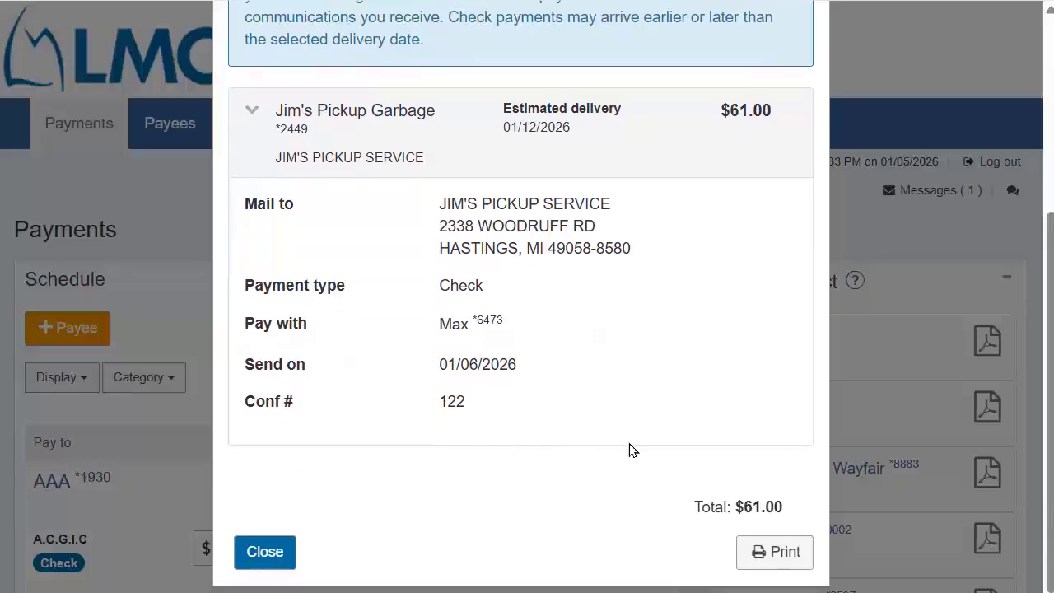
scroll(675, 447, "down", 1)
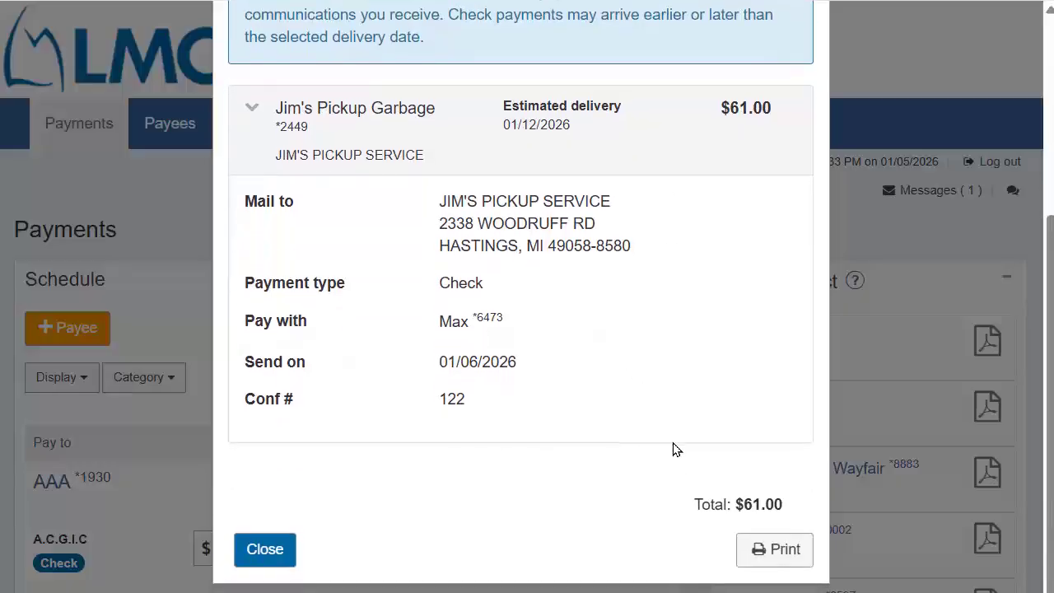
Open the printer-friendly payment confirmation, centre its window, and start printing it
left_click(758, 550)
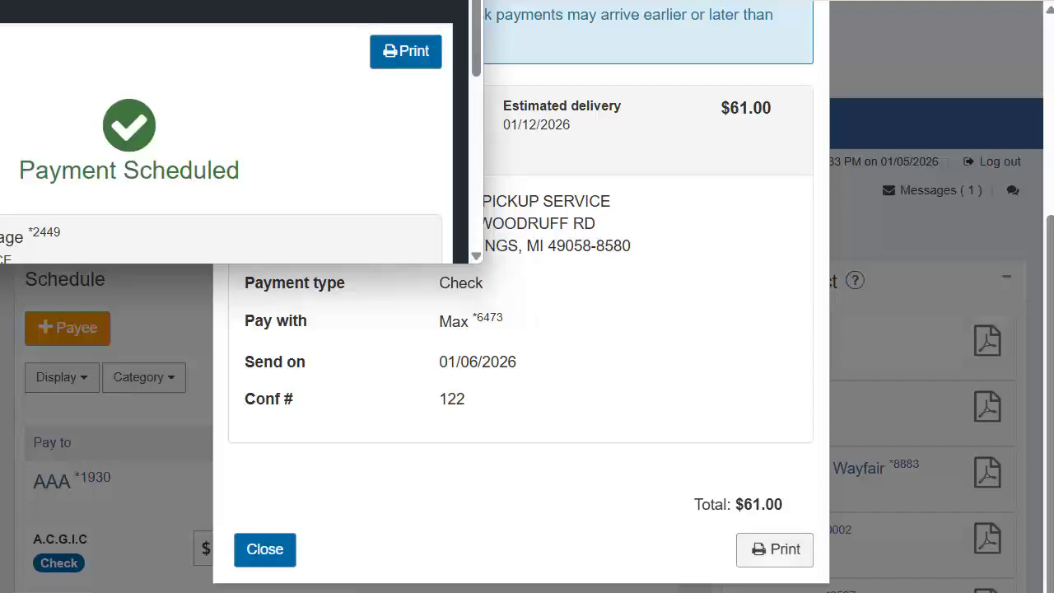
left_click_drag(224, 0, 598, 58)
left_click(778, 208)
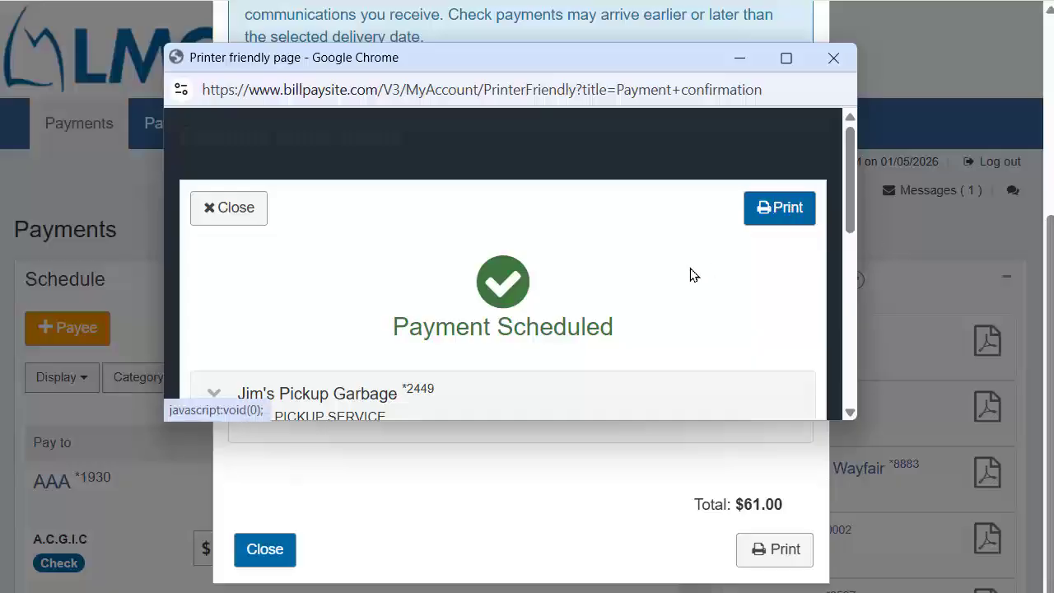
scroll(689, 272, "down", 3)
scroll(689, 272, "up", 2)
Set the print layout to Portrait and save with the Save as PDF destination
left_click(780, 135)
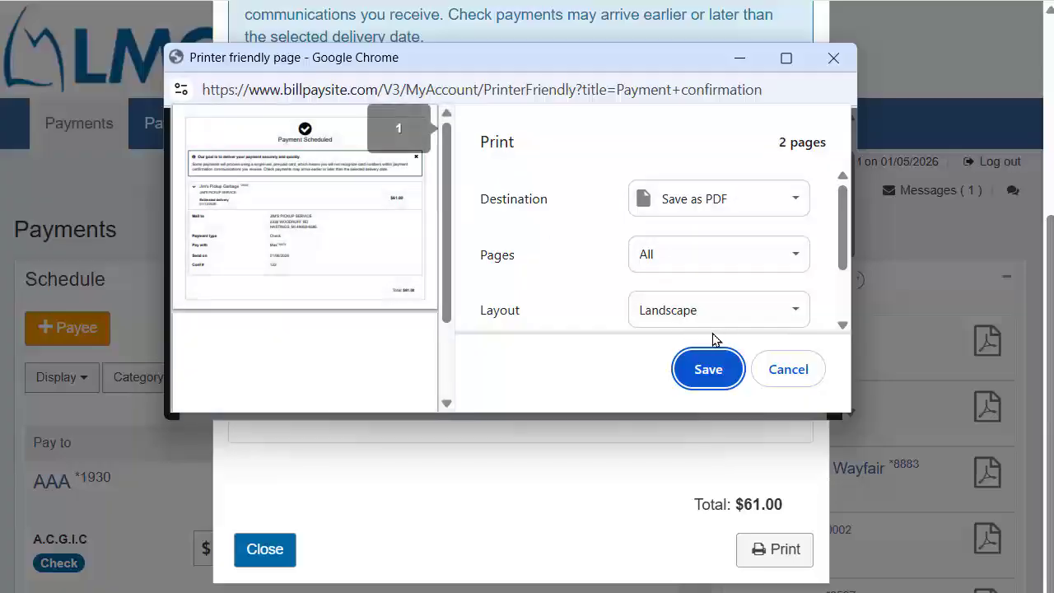
left_click(686, 316)
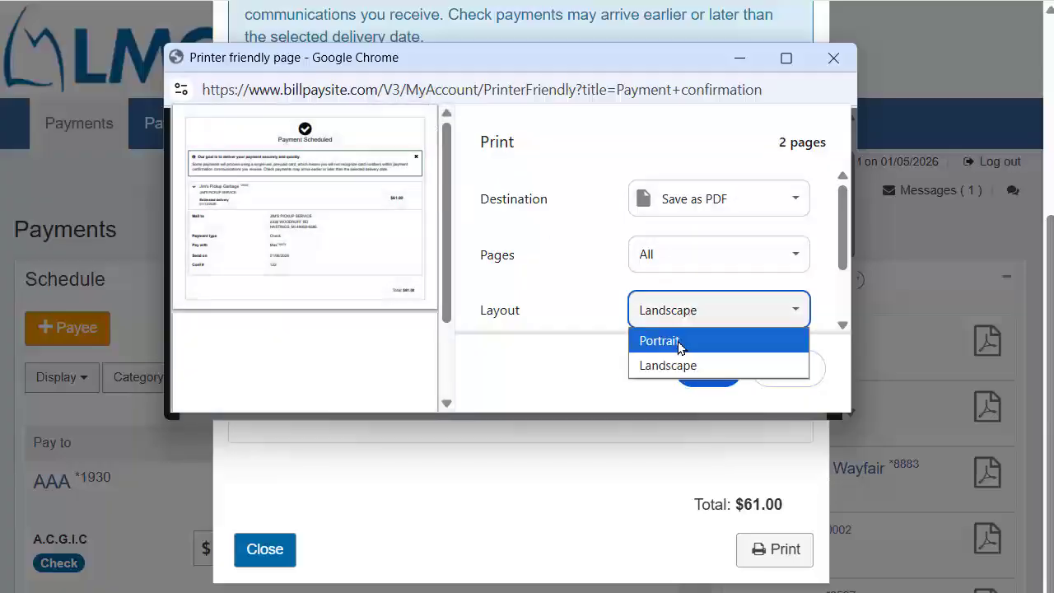
left_click(682, 343)
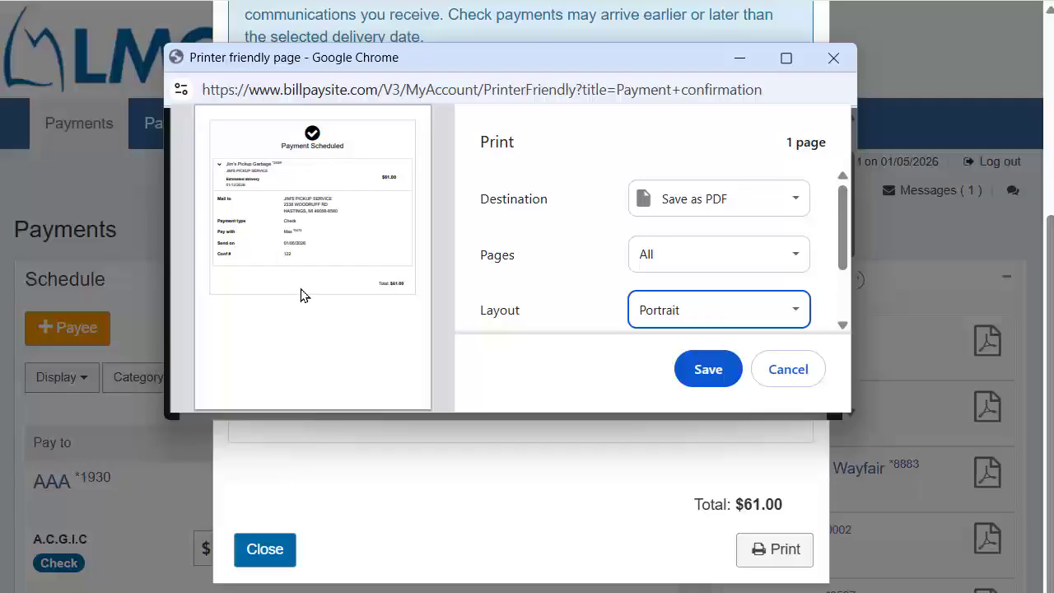
left_click(704, 364)
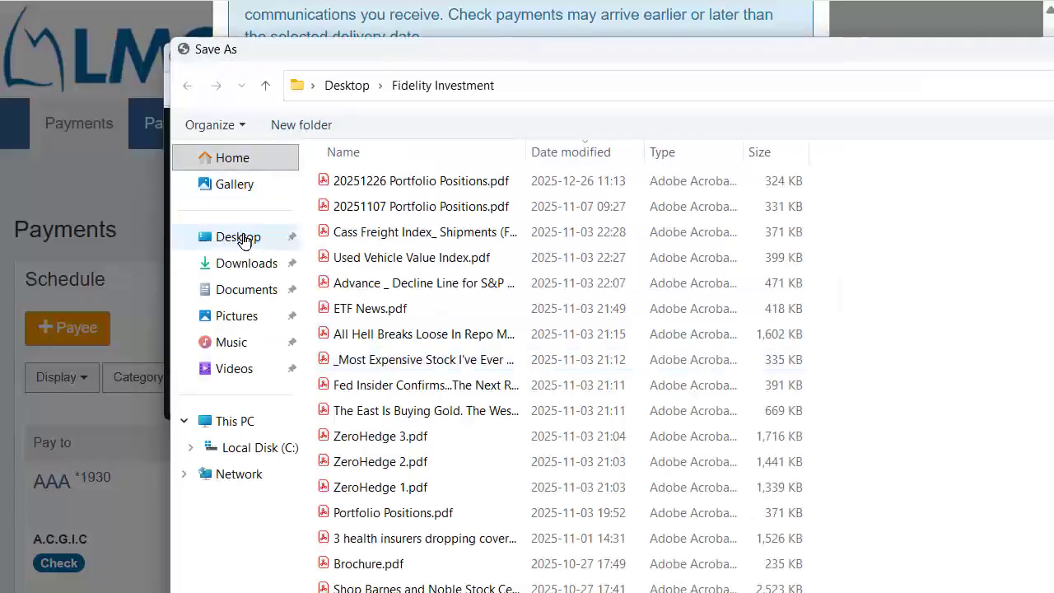
Create a '2026 Bills Paid' folder on the Desktop and open it as the save location
left_click(243, 236)
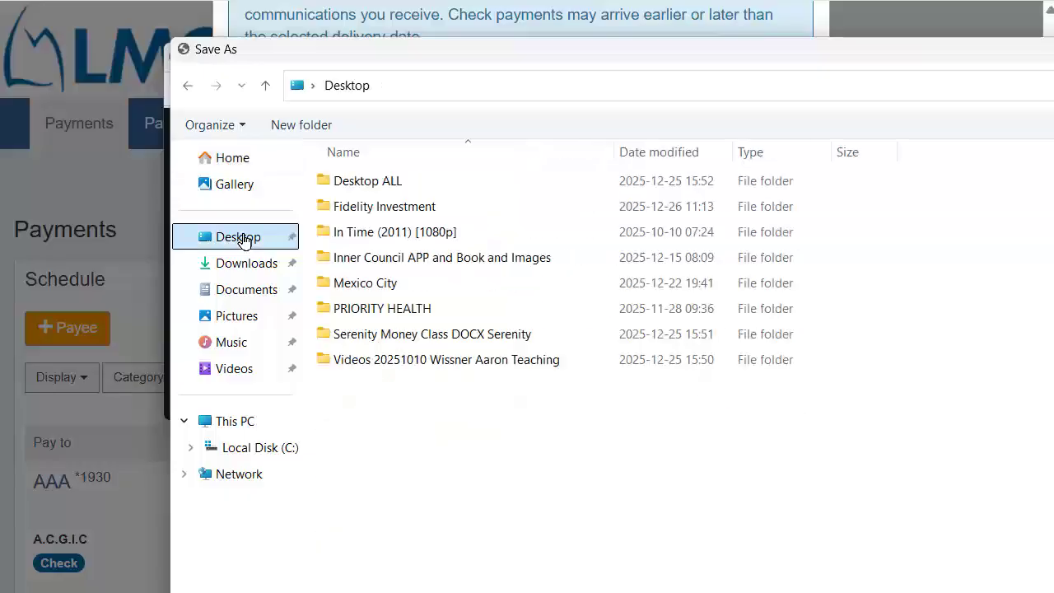
left_click(302, 124)
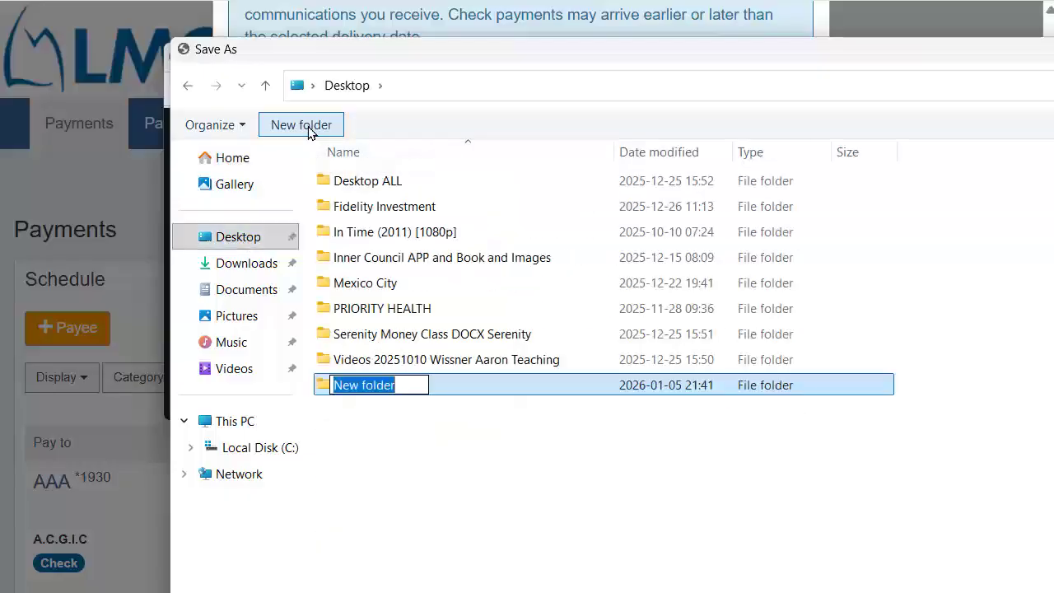
type("202")
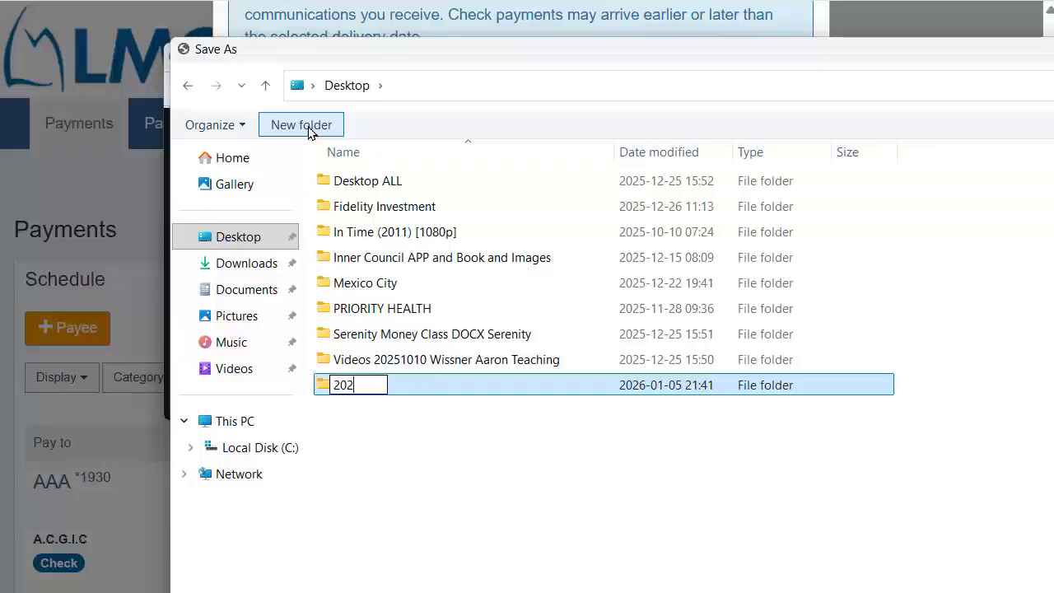
type("6 Bills Paid")
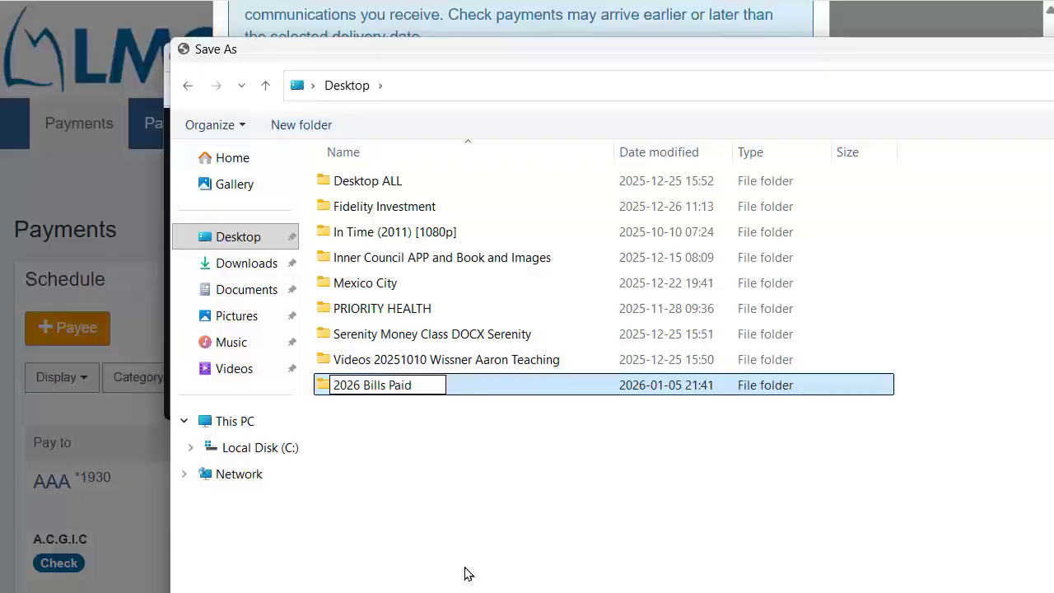
left_click(377, 443)
double_click(358, 386)
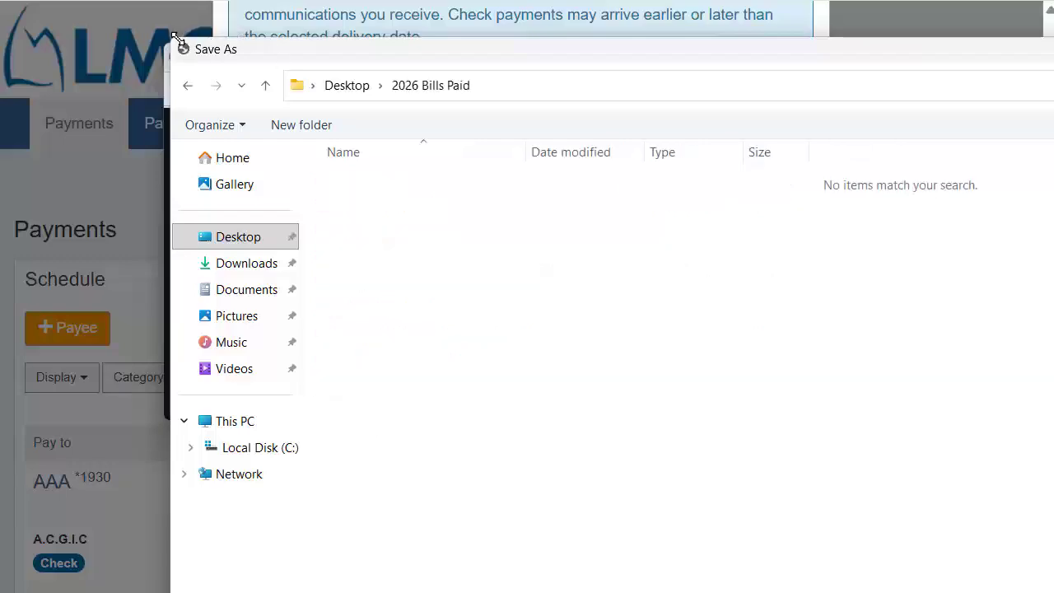
left_click_drag(173, 37, 580, 455)
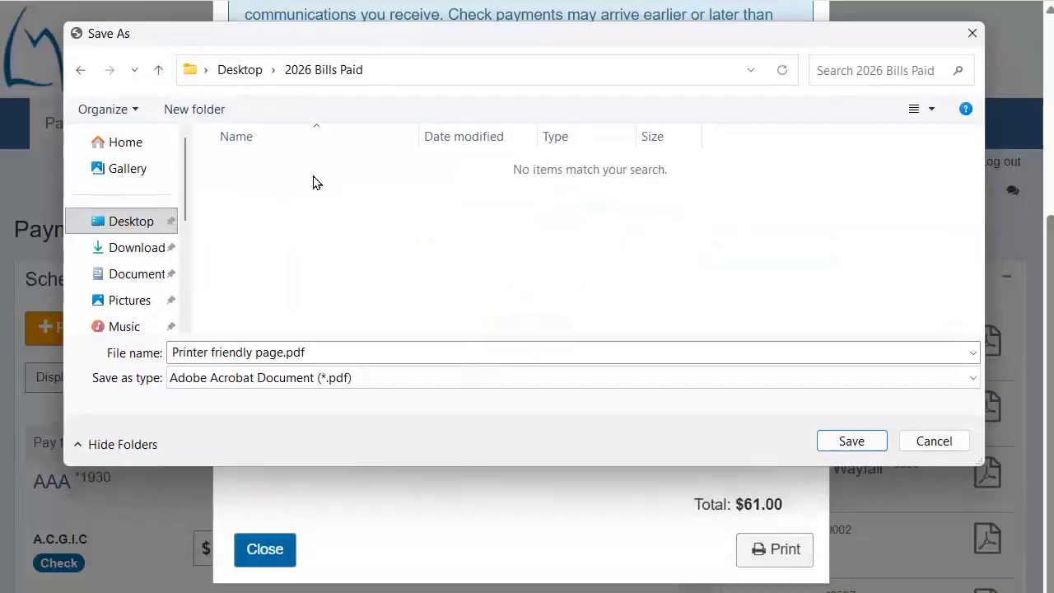
Save the PDF as '2026 01 05 Jim's Pickup Service Trash Removal Dec2025 + Jan2026'
left_click(313, 360)
double_click(313, 360)
left_click(313, 360)
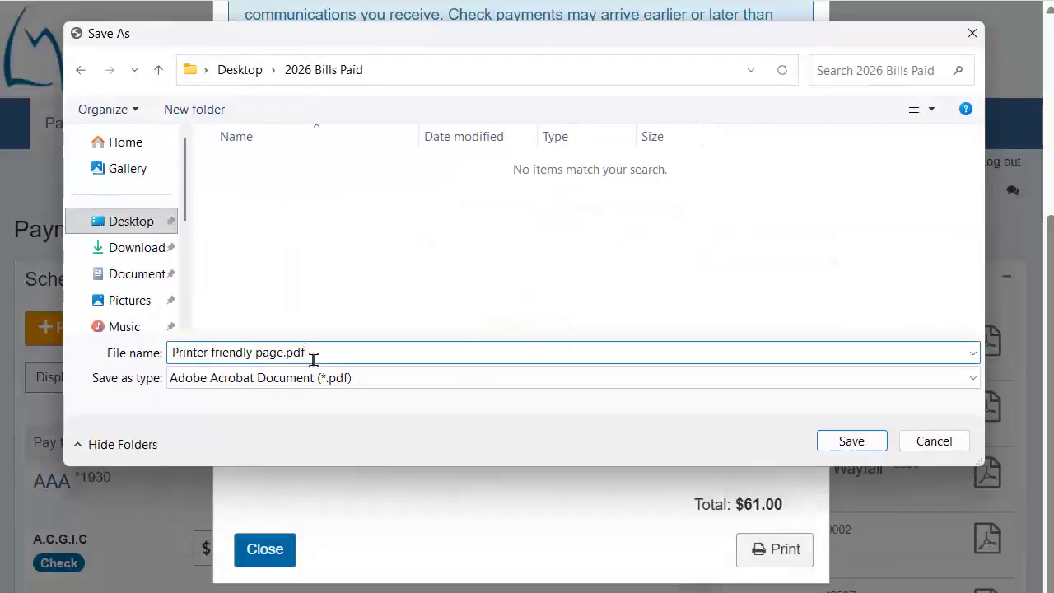
key("BackSpace")
key("BackSpace")
key("BackSpace")
key("BackSpace")
key("BackSpace")
key("BackSpace")
key("BackSpace")
key("BackSpace")
key("BackSpace")
key("BackSpace")
key("BackSpace")
key("BackSpace")
key("BackSpace")
key("BackSpace")
key("BackSpace")
key("BackSpace")
key("BackSpace")
key("BackSpace")
key("BackSpace")
key("BackSpace")
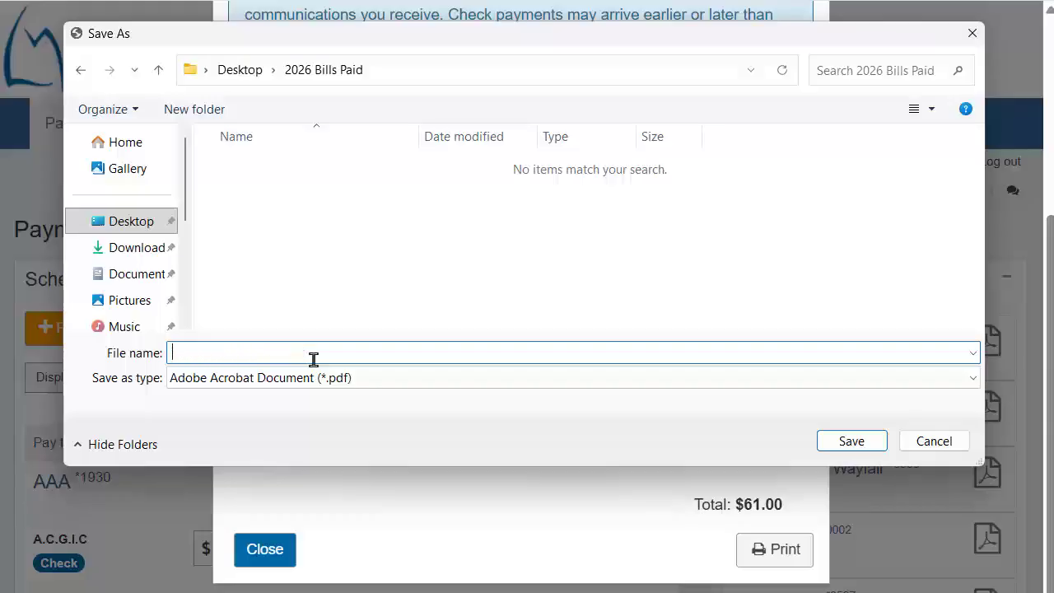
type("2025")
key("BackSpace")
type("6 01 ")
type("05 ")
type("Pa")
key("BackSpace")
key("BackSpace")
type("Jim's")
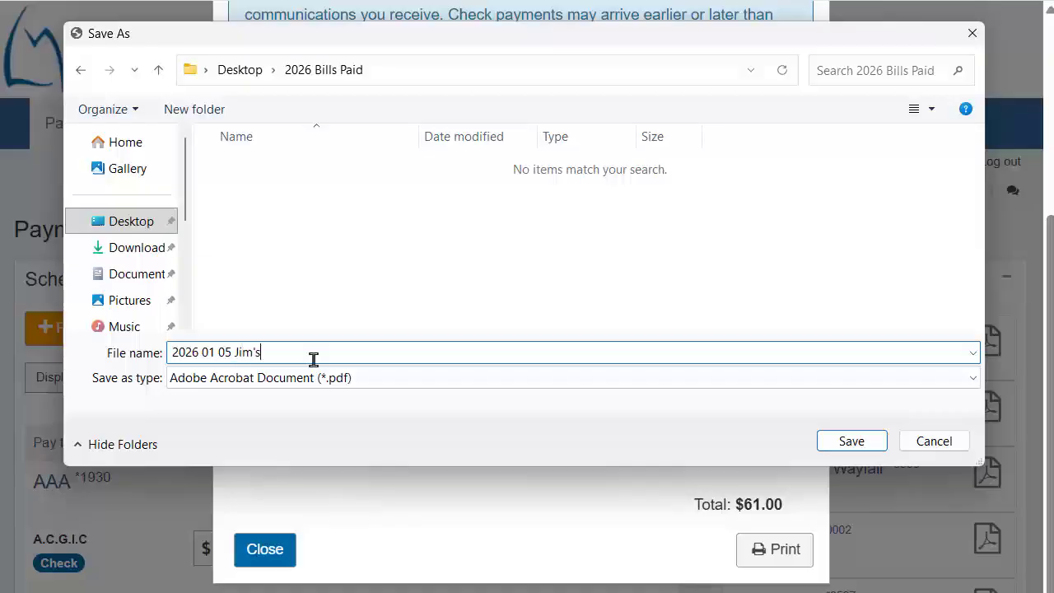
type(" Pickup Service Trash Remove")
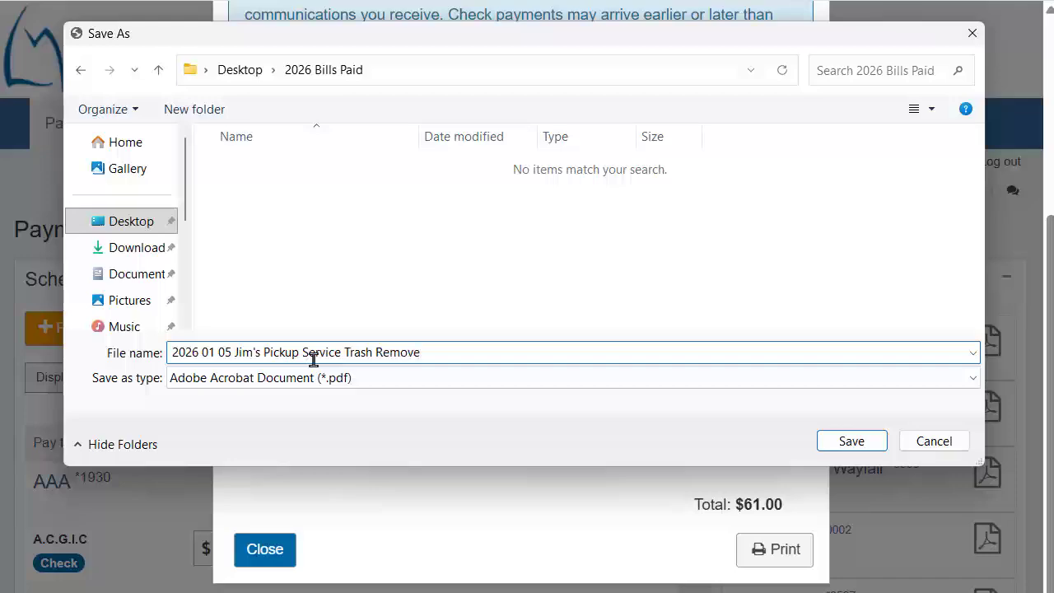
key("BackSpace")
type("al Dec2025")
key("BackSpace")
type("5 + Jan2026")
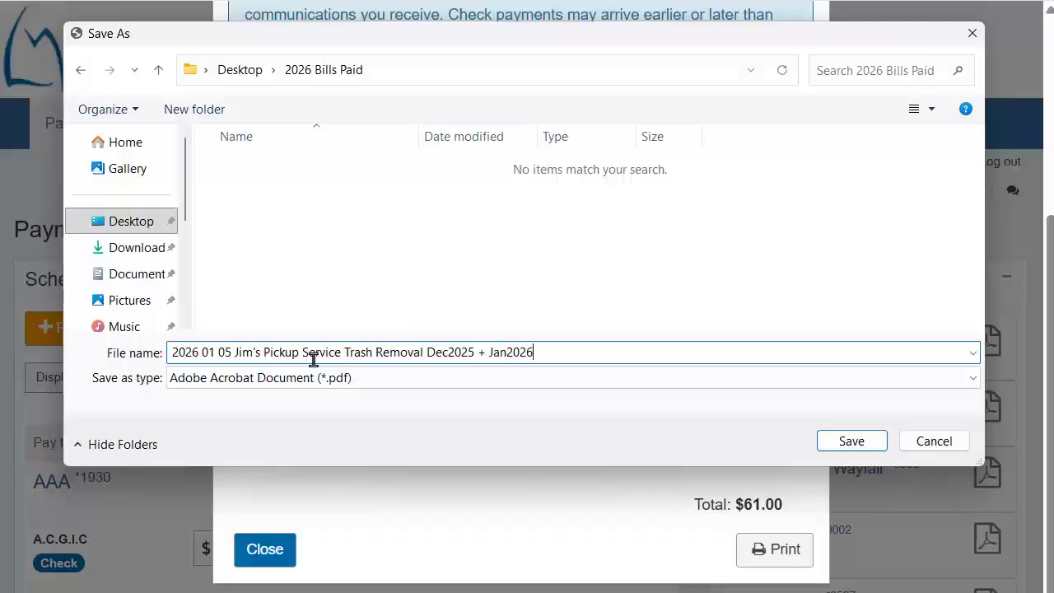
left_click(848, 437)
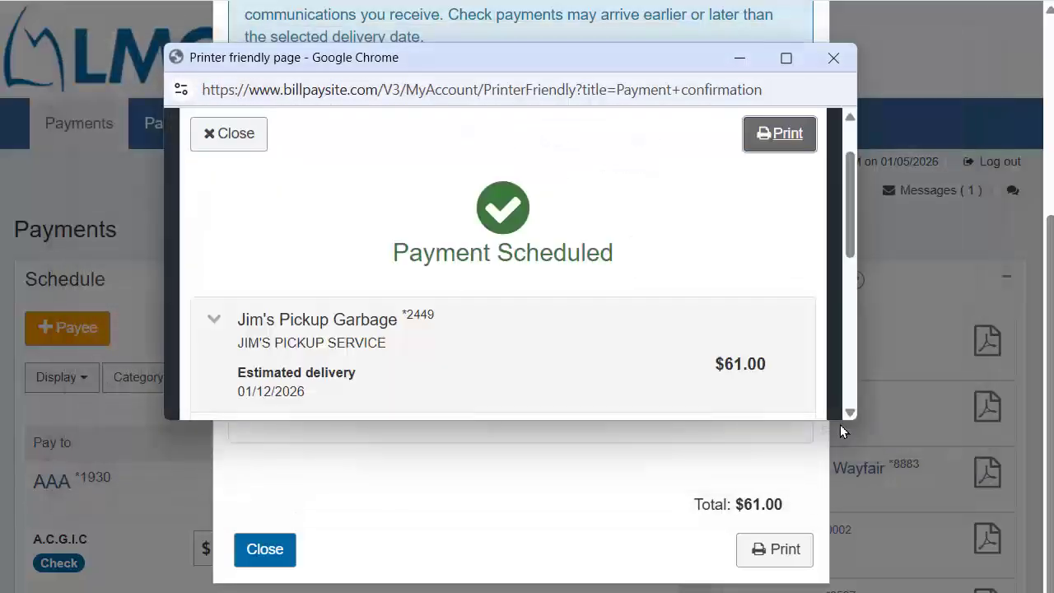
Close the printer-friendly page window to return to the $61.00 payment confirmation
left_click(833, 59)
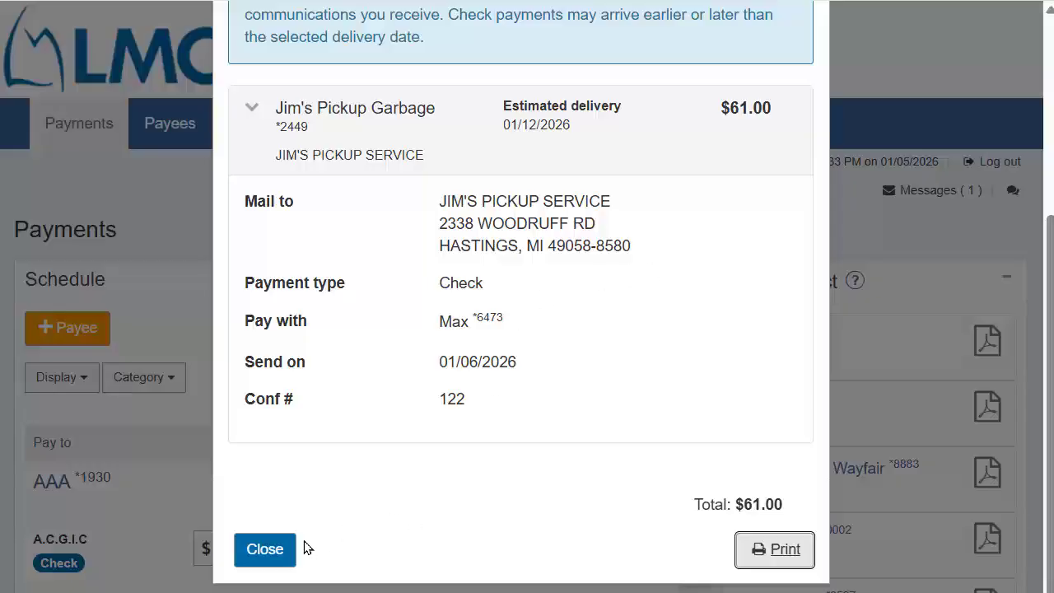
Close the Jim's Pickup Garbage payment confirmation to return to the Payments schedule
left_click(266, 550)
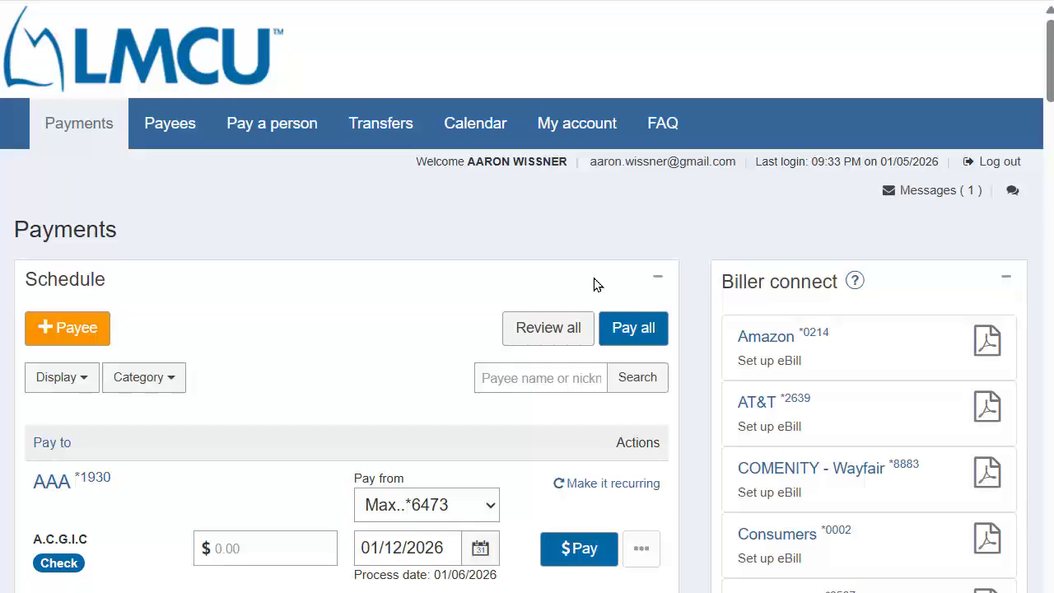
Scroll down the payee list and open Thornapple Township's payee details
scroll(412, 305, "down", 5)
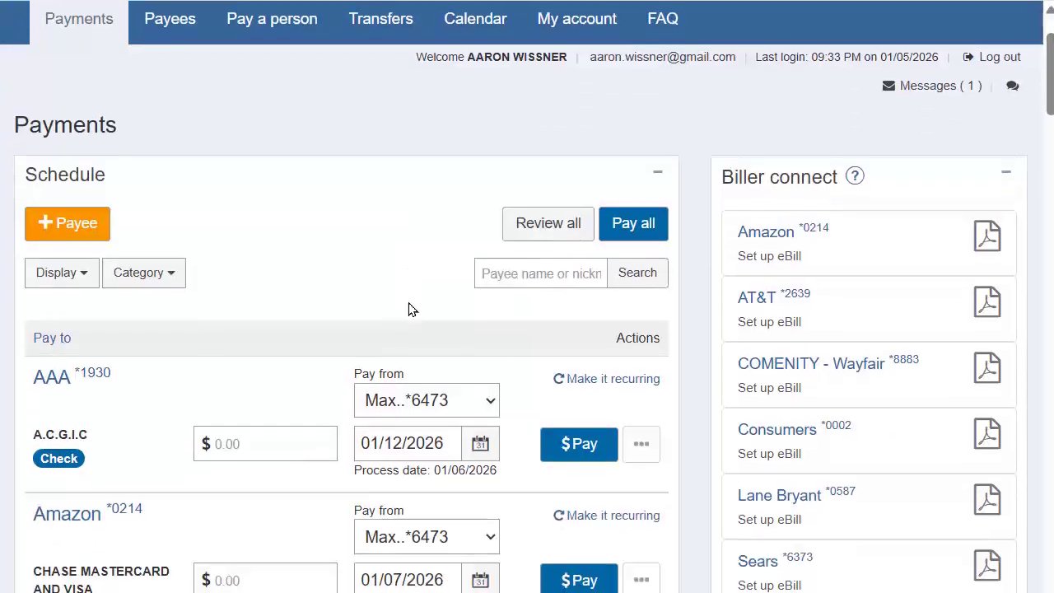
scroll(411, 306, "down", 20)
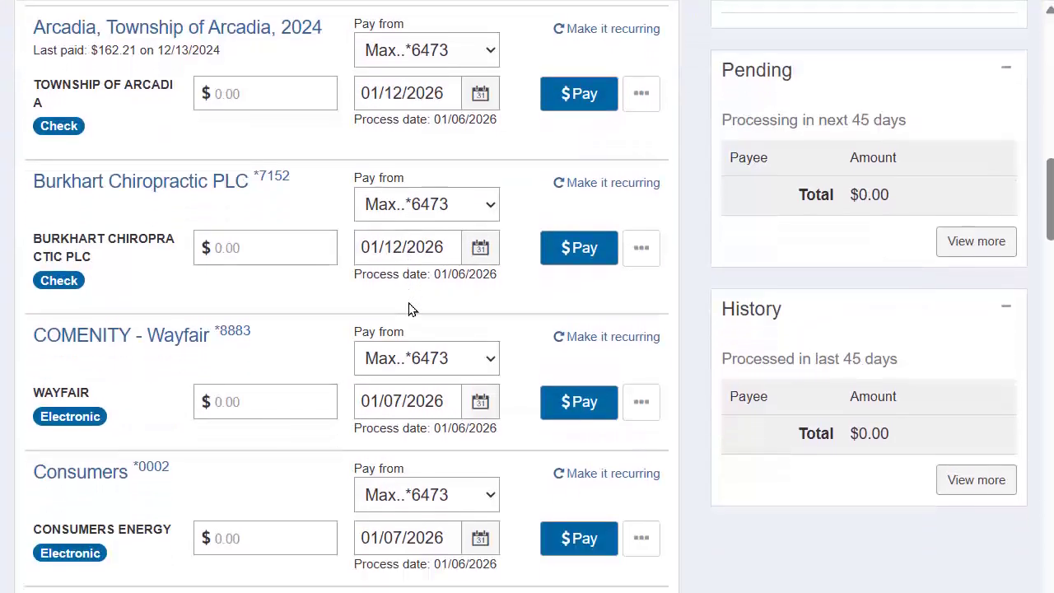
scroll(412, 306, "down", 7)
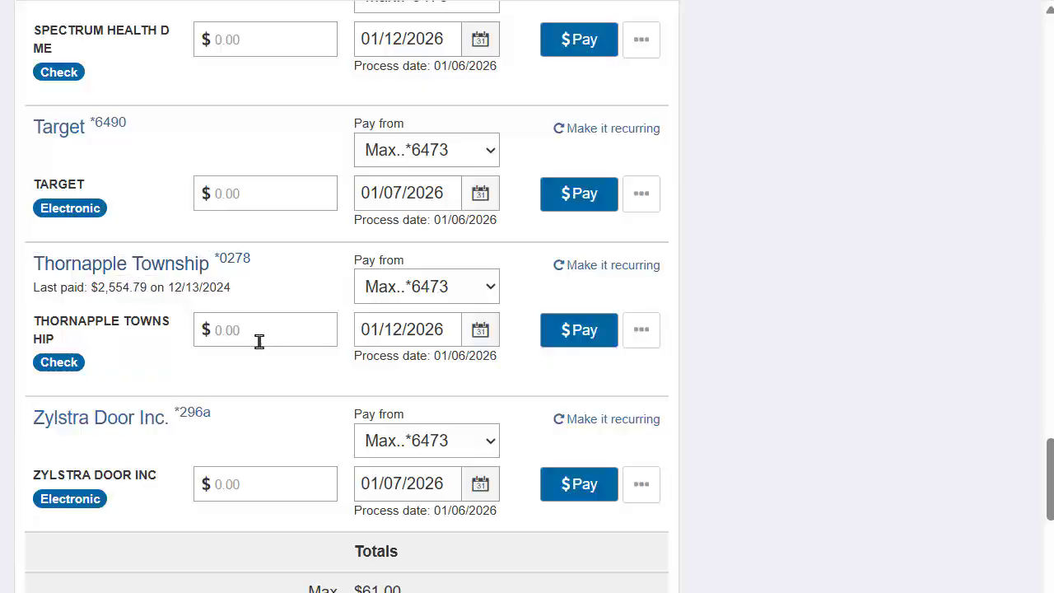
left_click(171, 280)
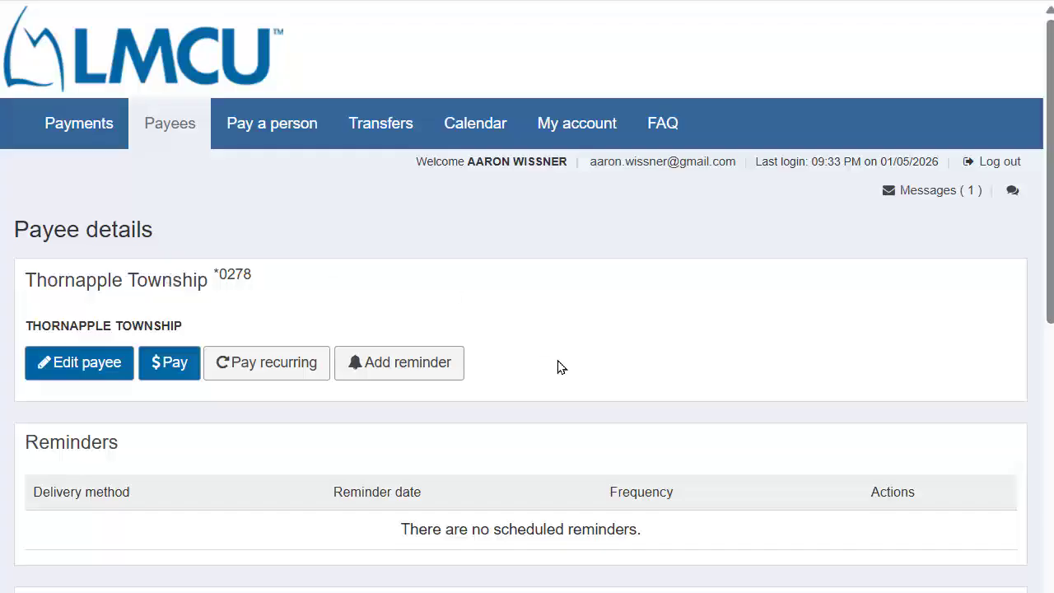
scroll(558, 365, "down", 3)
scroll(558, 367, "up", 2)
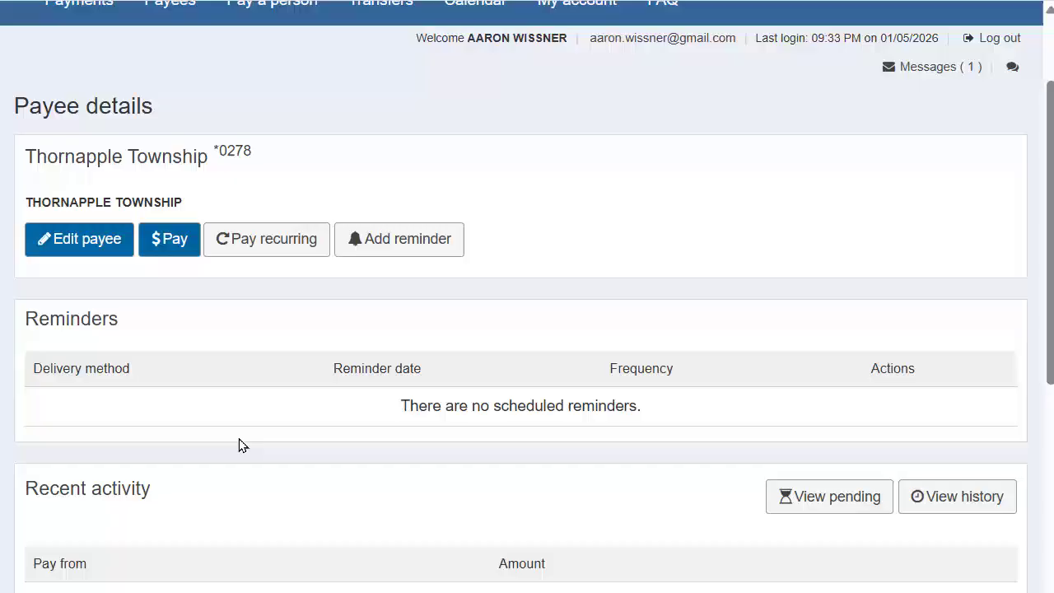
scroll(241, 443, "down", 1)
scroll(239, 441, "down", 1)
scroll(239, 440, "up", 2)
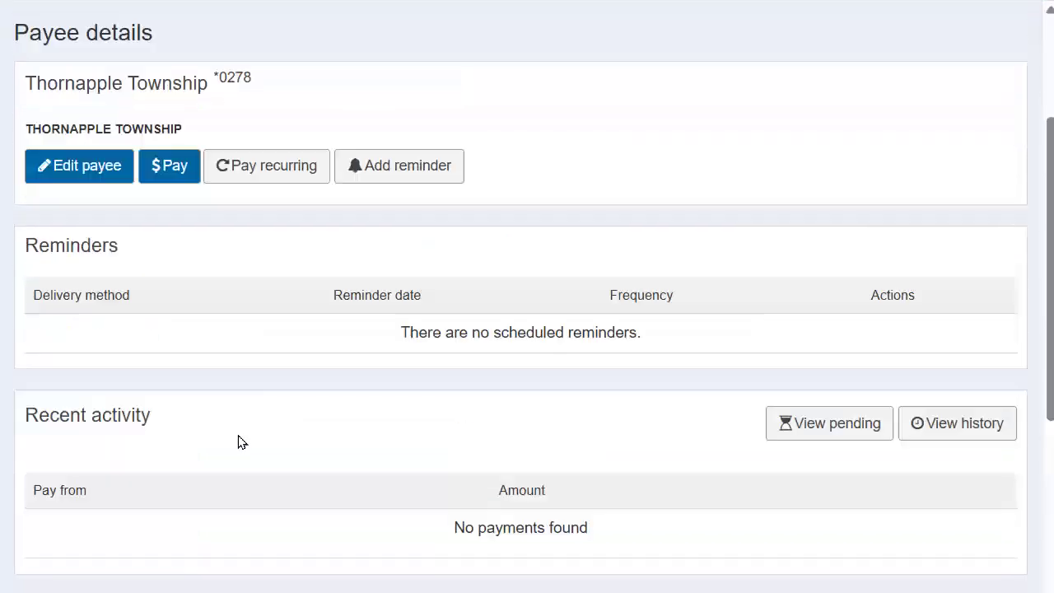
scroll(239, 394, "down", 4)
Go back to the payments list and reopen Thornapple Township's payee details page
left_click(112, 421)
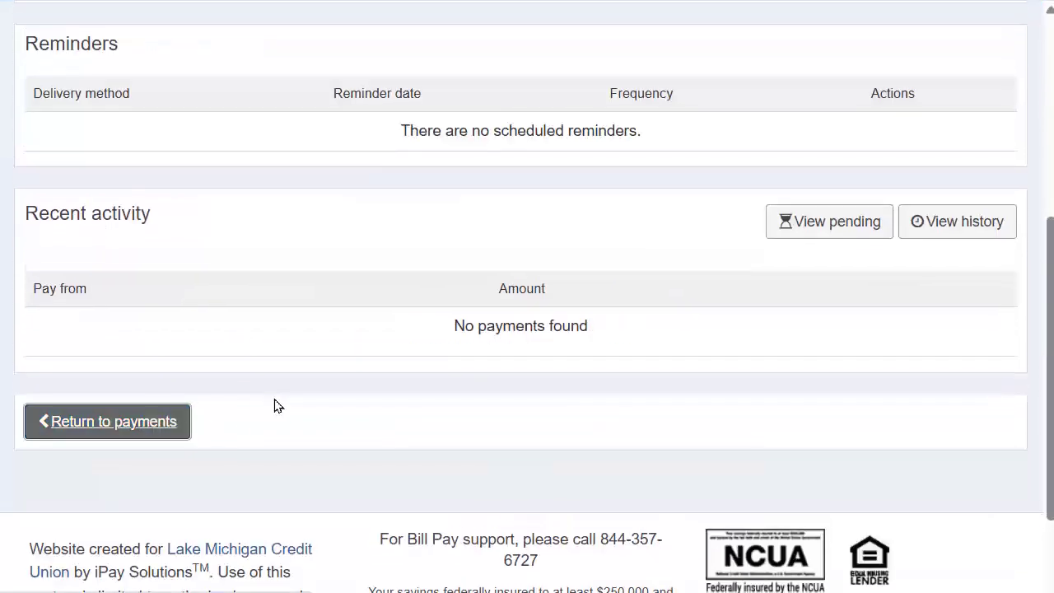
scroll(299, 404, "down", 20)
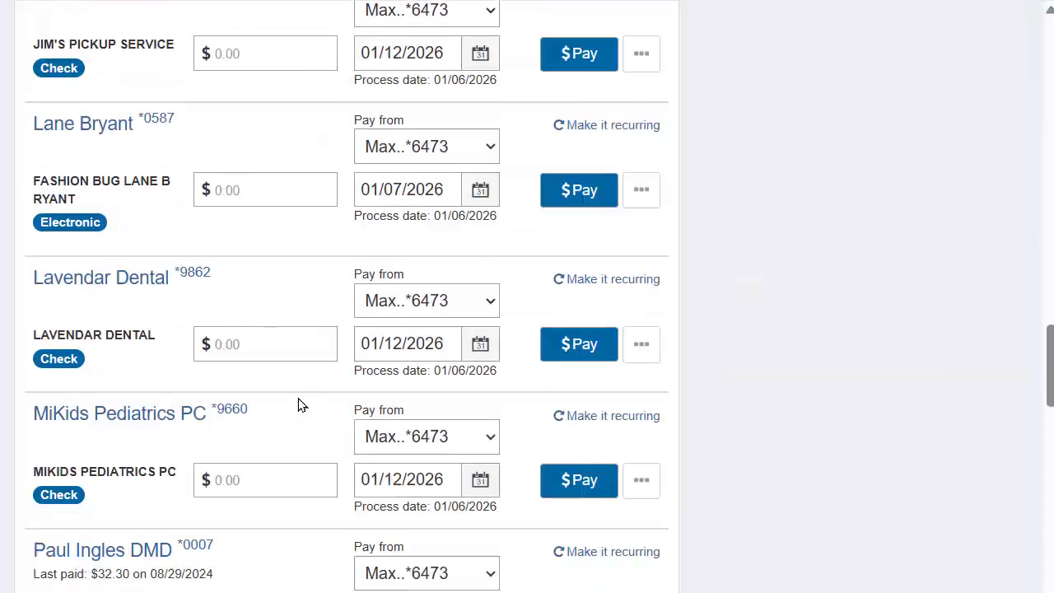
scroll(298, 404, "down", 1)
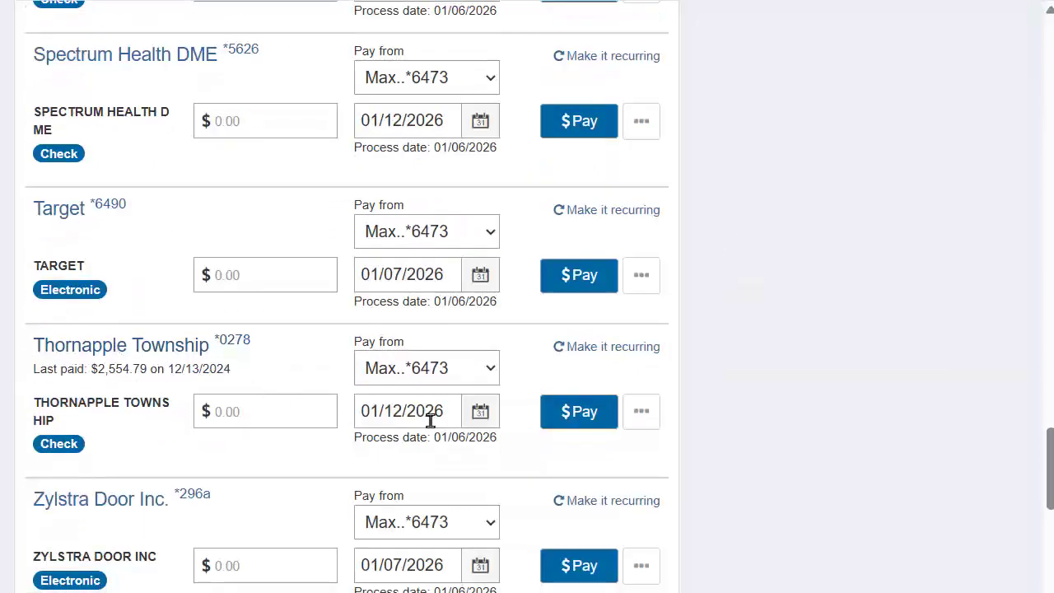
left_click(134, 356)
left_click(141, 345)
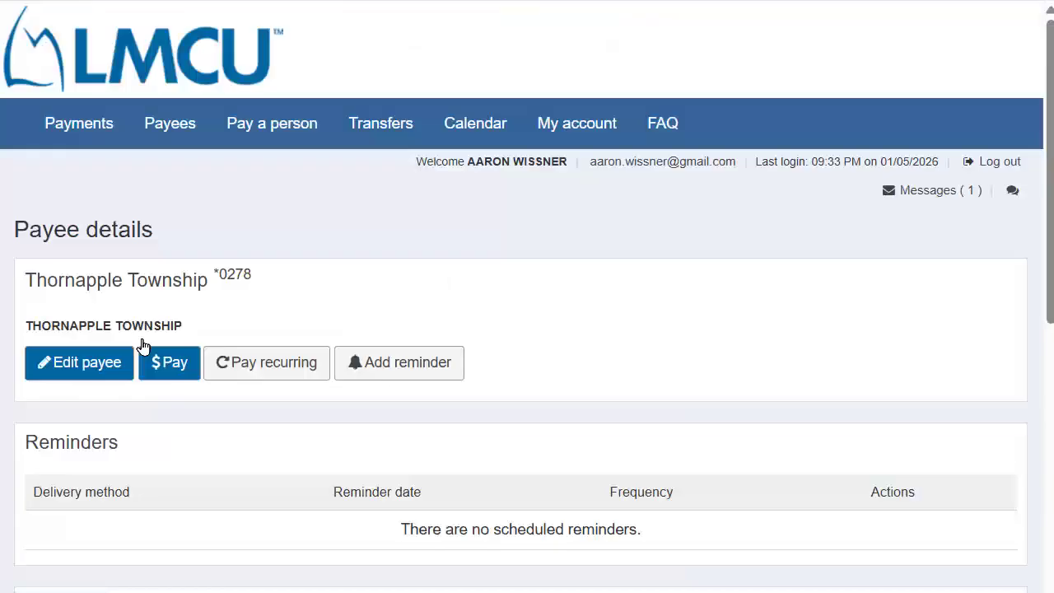
scroll(584, 346, "down", 1)
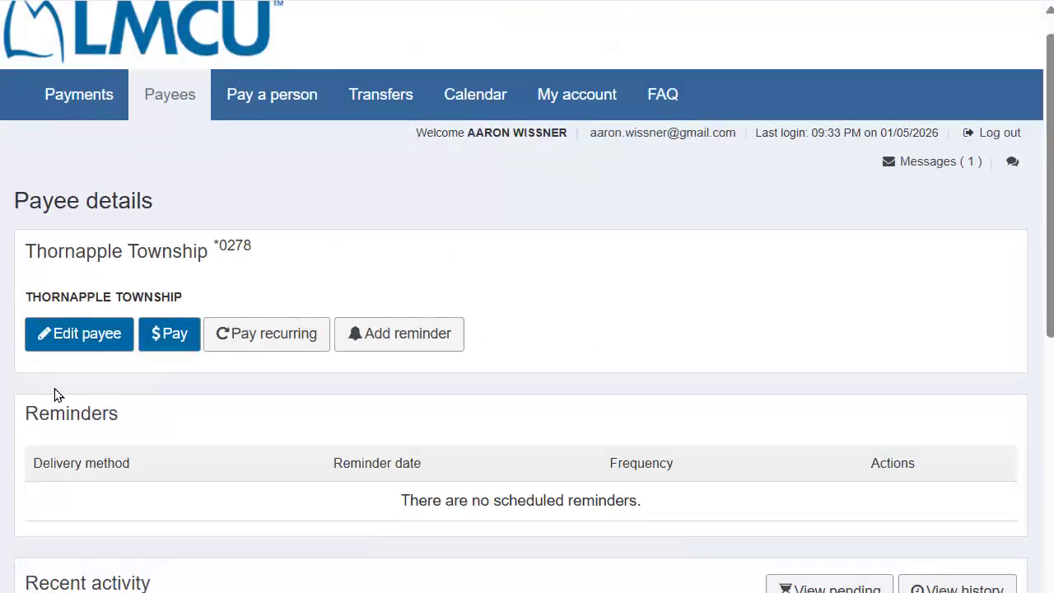
Edit Thornapple Township's payee, replacing the account number with the full number, and submit
left_click(80, 348)
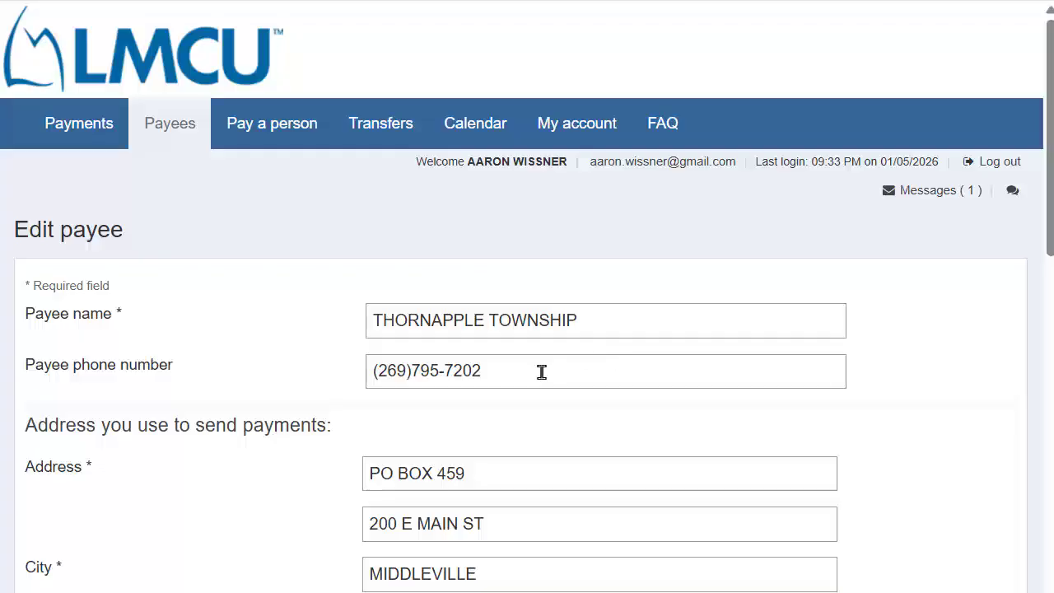
scroll(542, 372, "down", 1)
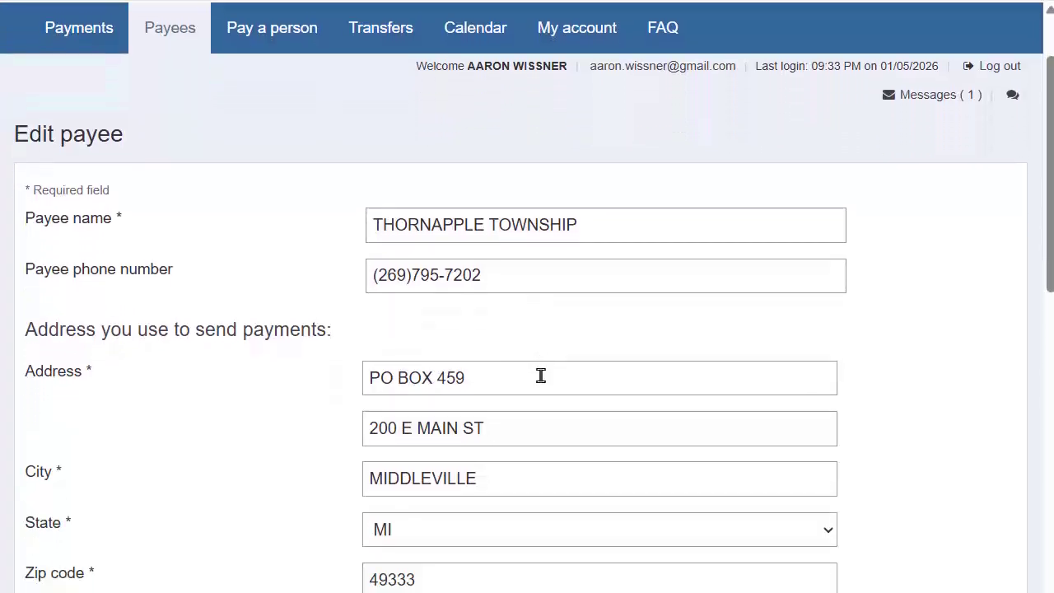
scroll(541, 376, "down", 2)
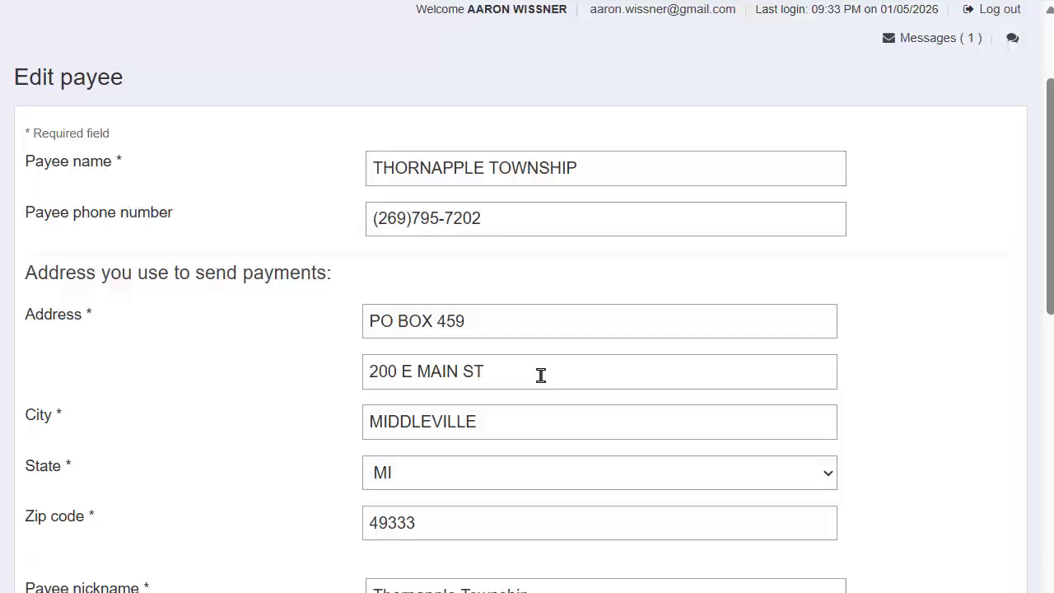
scroll(541, 375, "down", 2)
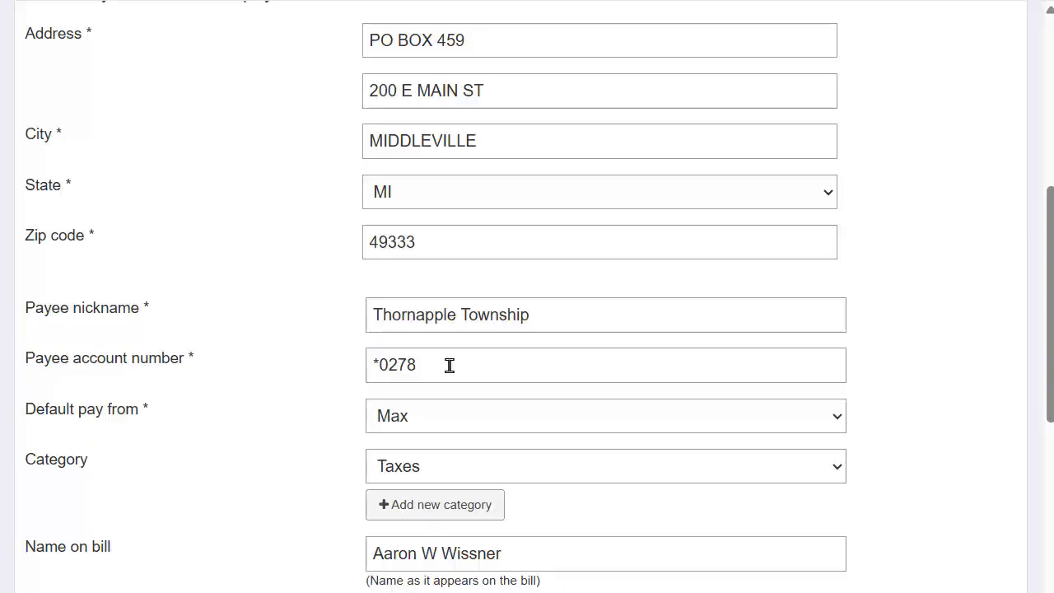
left_click_drag(450, 366, 360, 365)
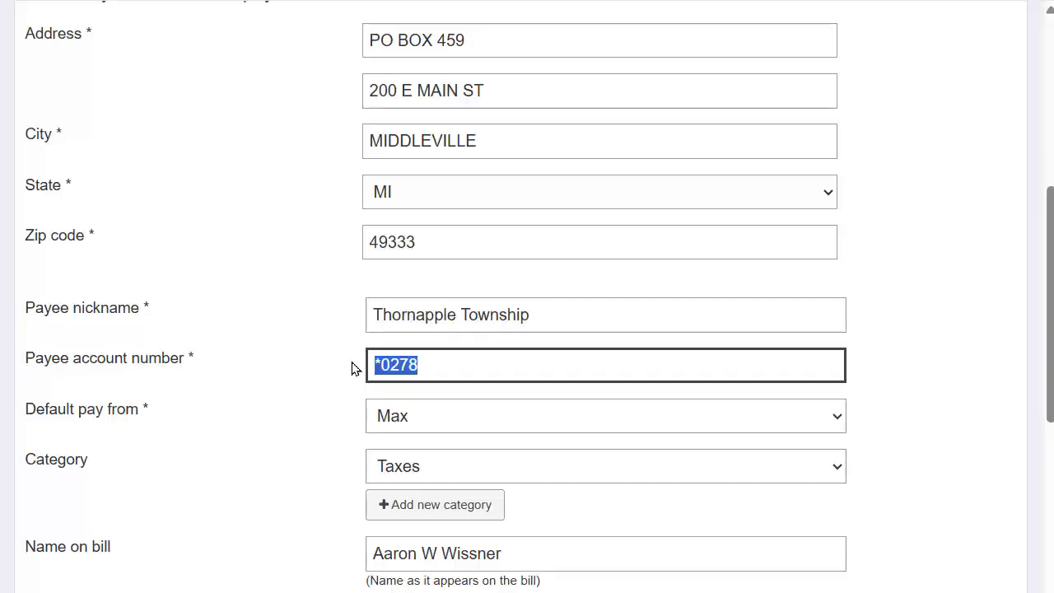
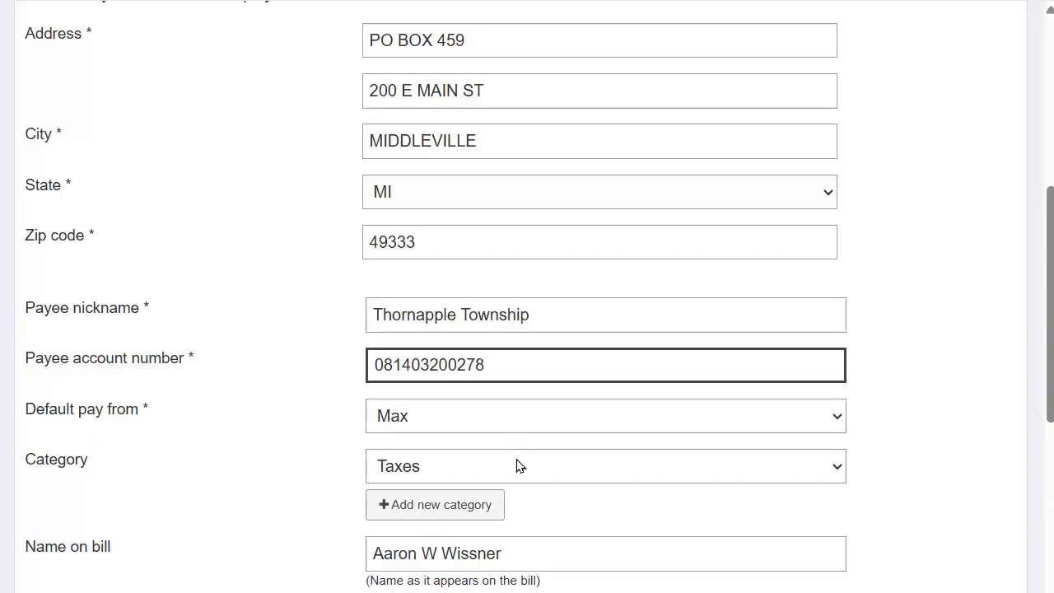
scroll(518, 466, "down", 3)
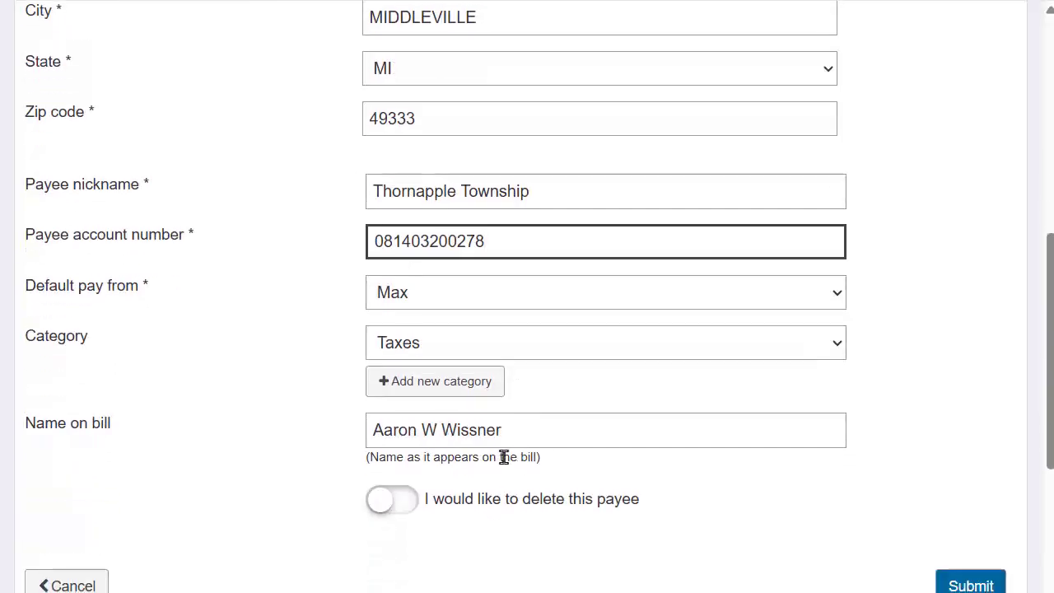
scroll(604, 421, "down", 5)
left_click(970, 358)
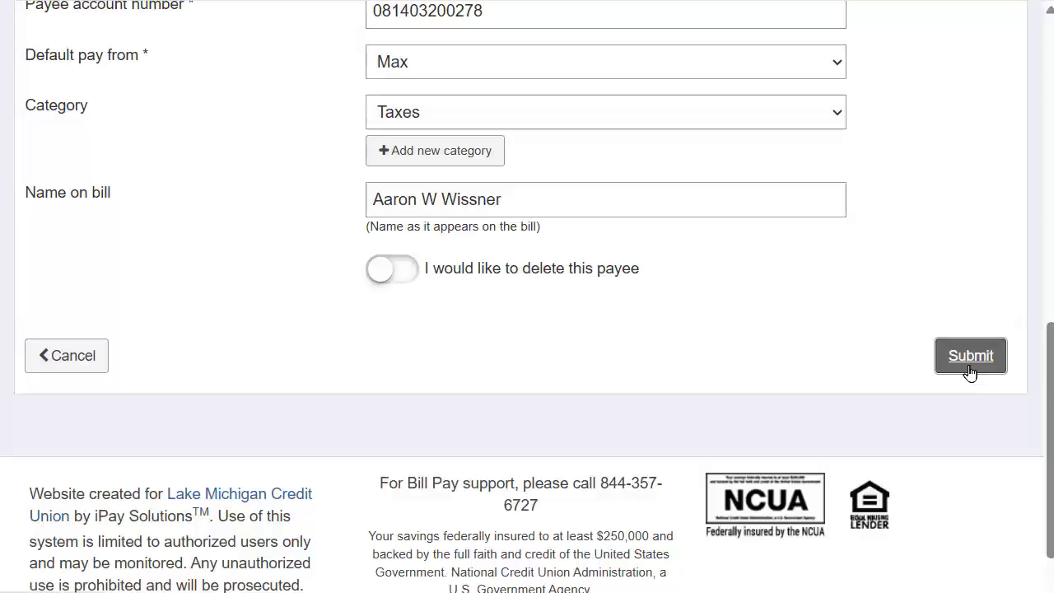
scroll(646, 457, "down", 6)
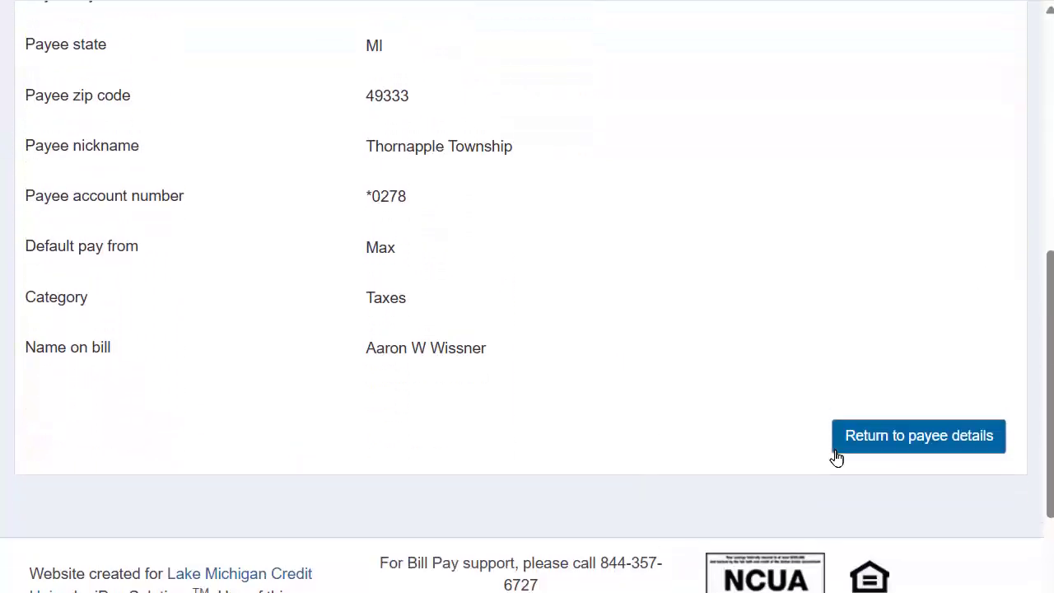
Return to Thornapple Township's payee details and check its reminders and recent activity
left_click(896, 436)
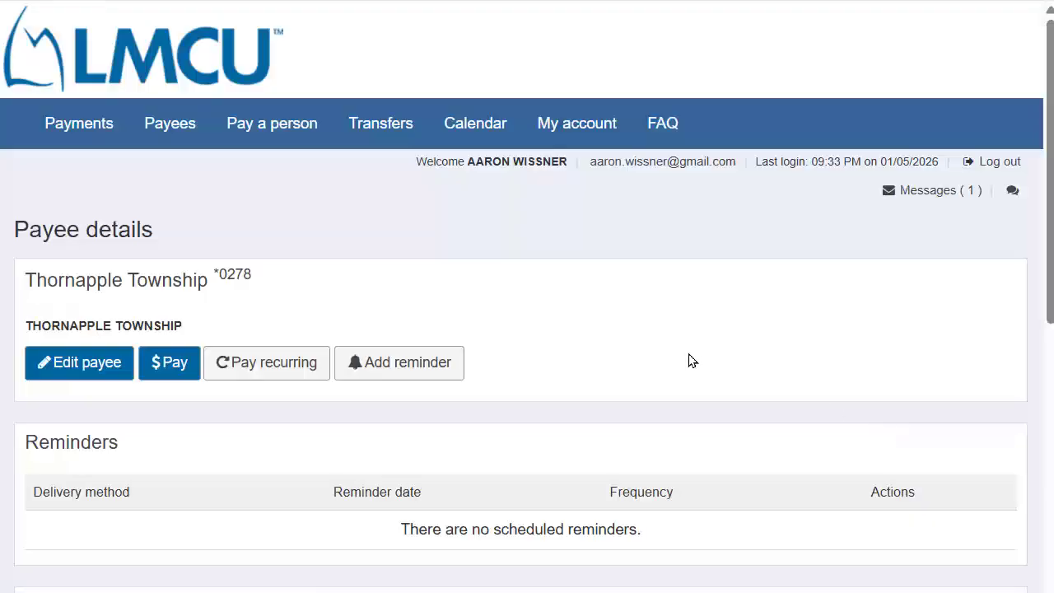
scroll(690, 361, "down", 5)
scroll(690, 360, "up", 1)
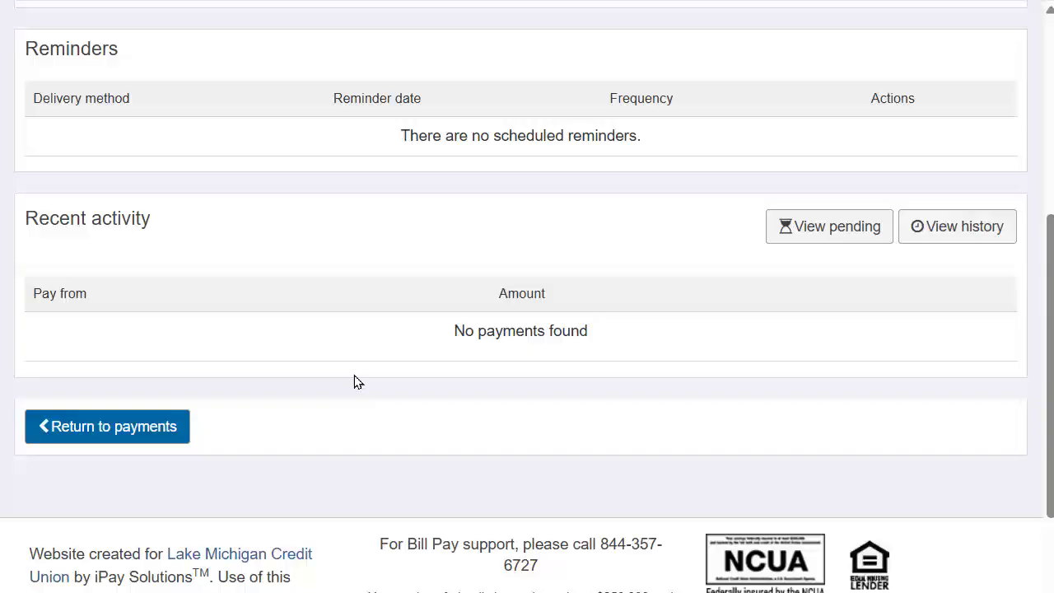
Back on the payments schedule, enter 2564.57 as Thornapple Township's payment amount
left_click(141, 426)
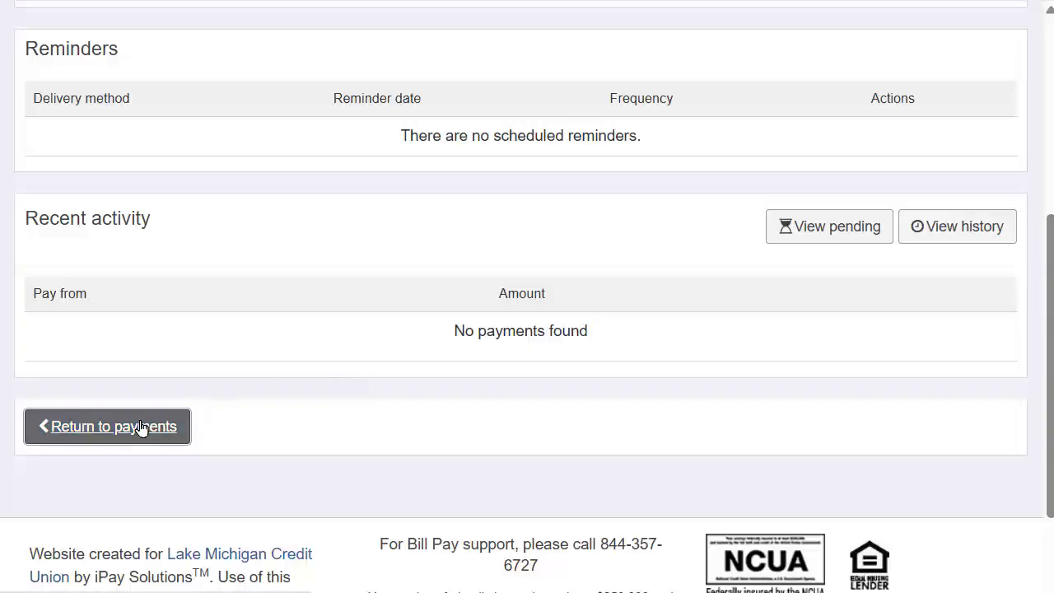
scroll(442, 372, "down", 10)
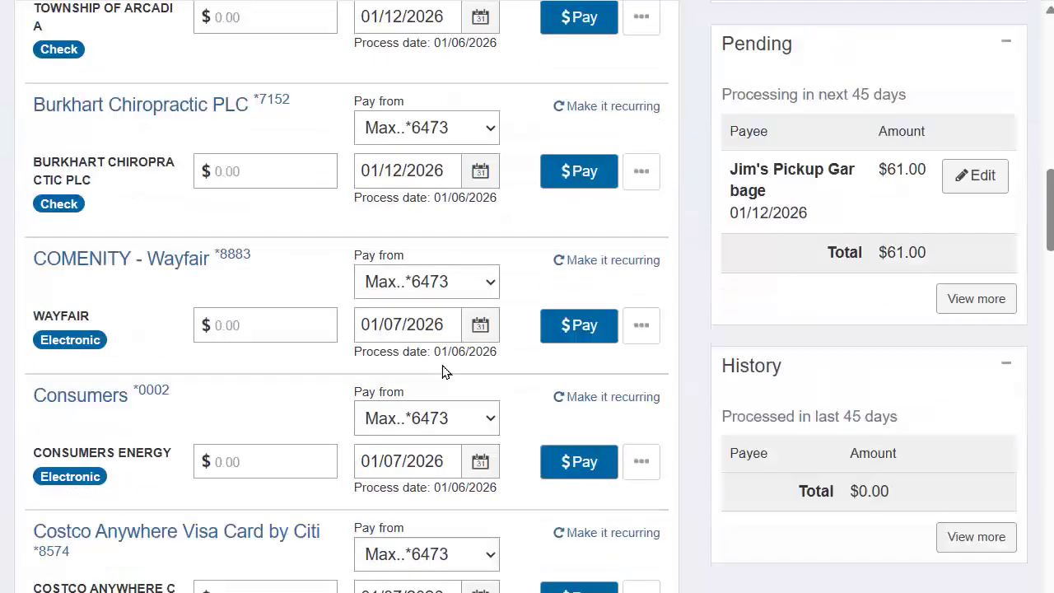
scroll(442, 373, "down", 12)
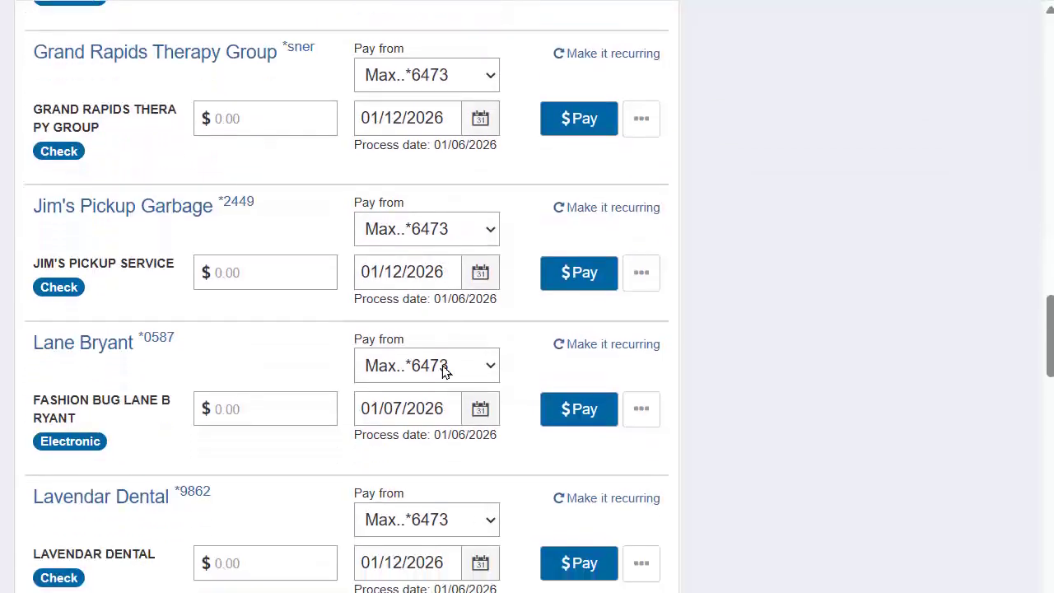
scroll(442, 372, "down", 13)
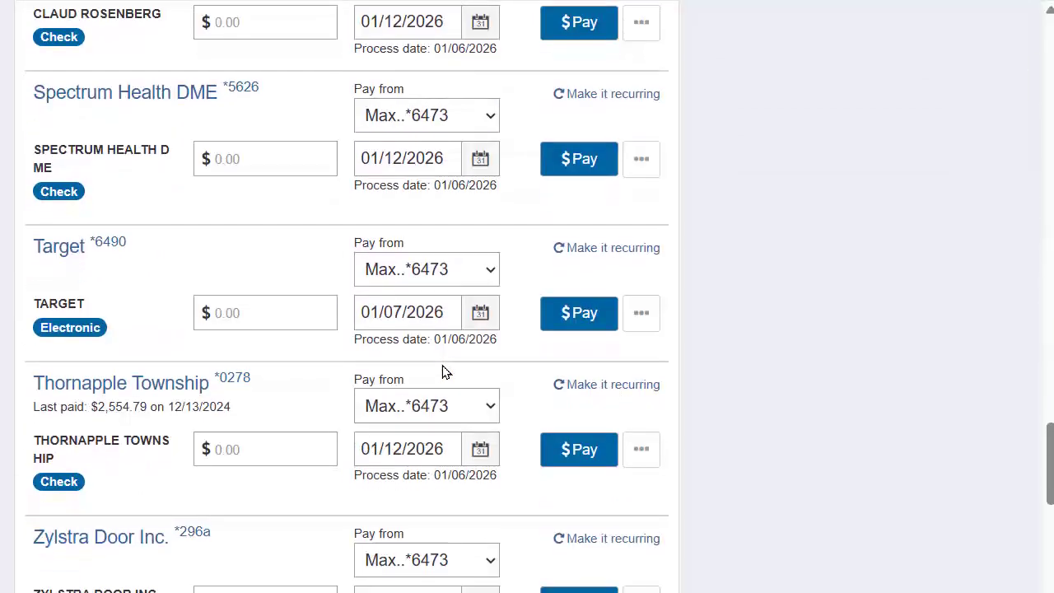
scroll(442, 372, "down", 5)
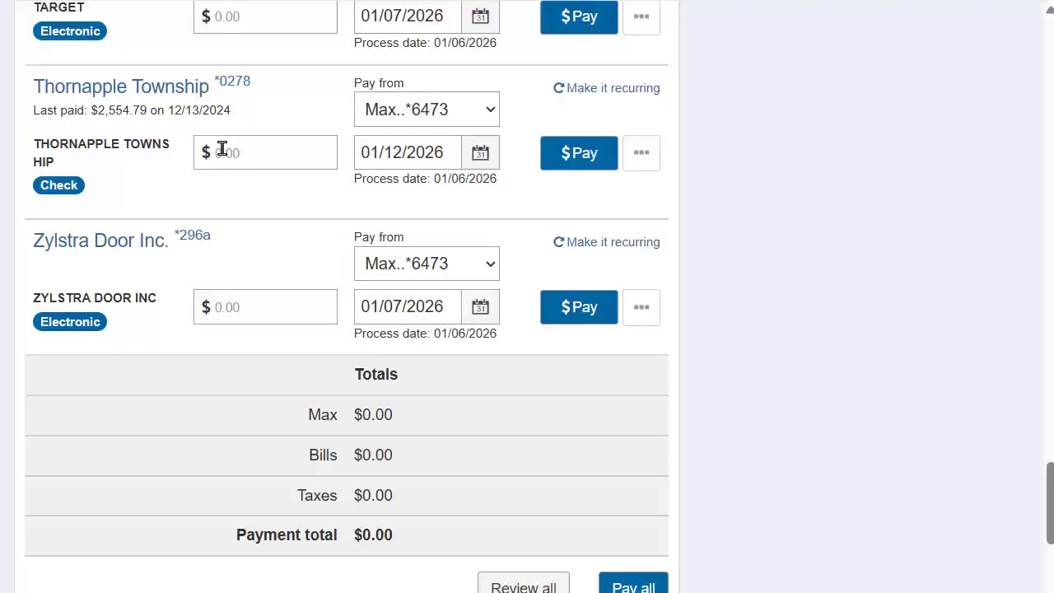
left_click(230, 151)
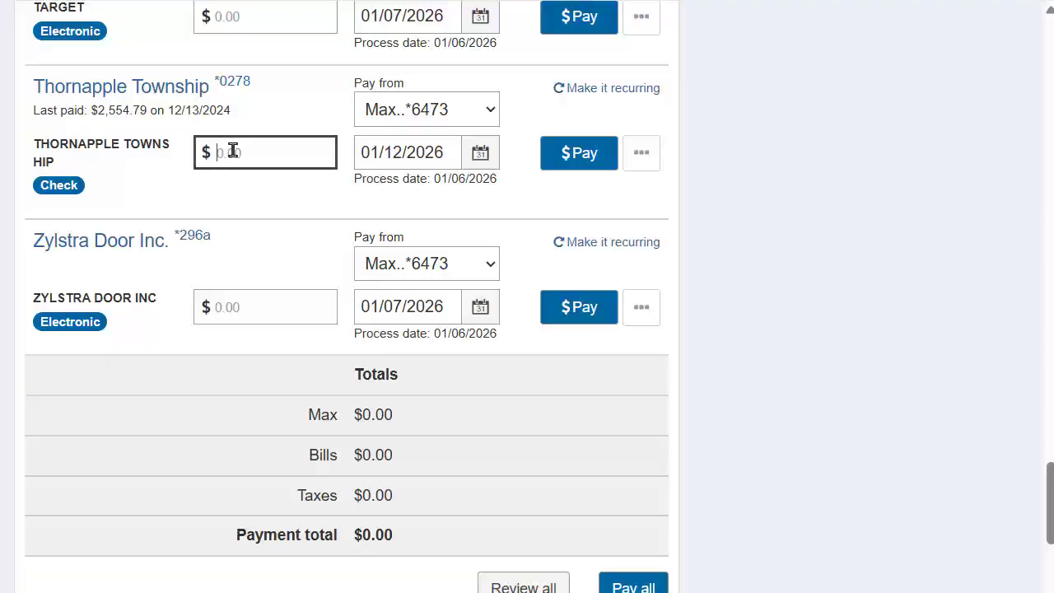
type("2564.")
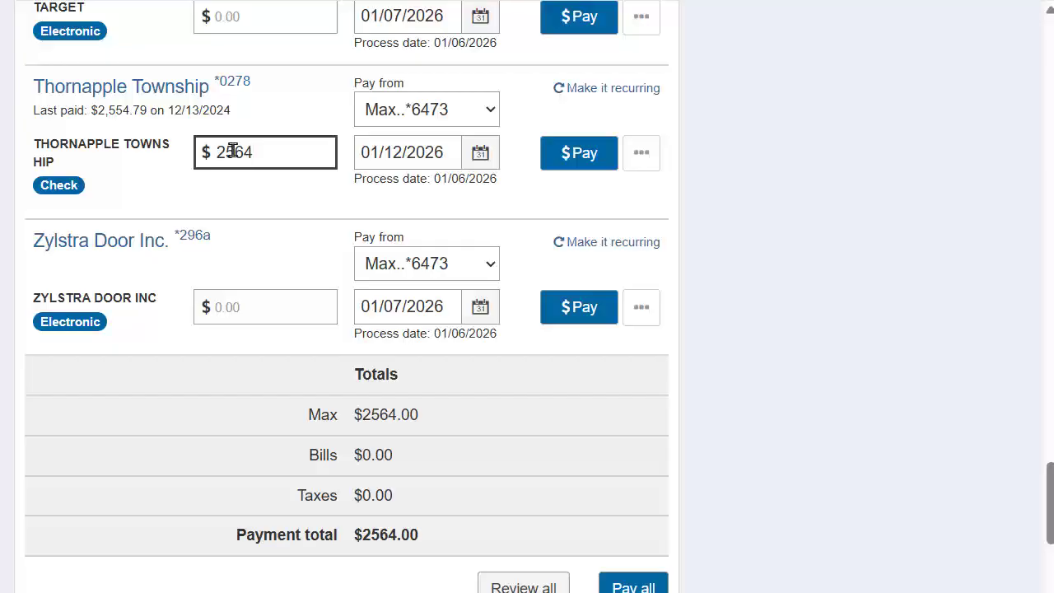
type("57")
left_click(570, 153)
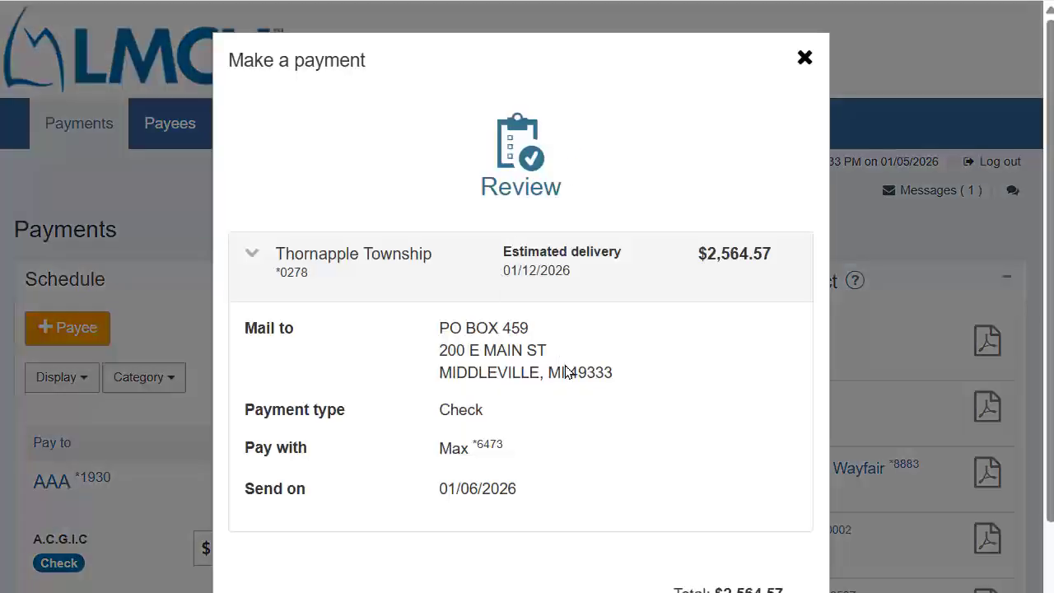
scroll(565, 371, "down", 2)
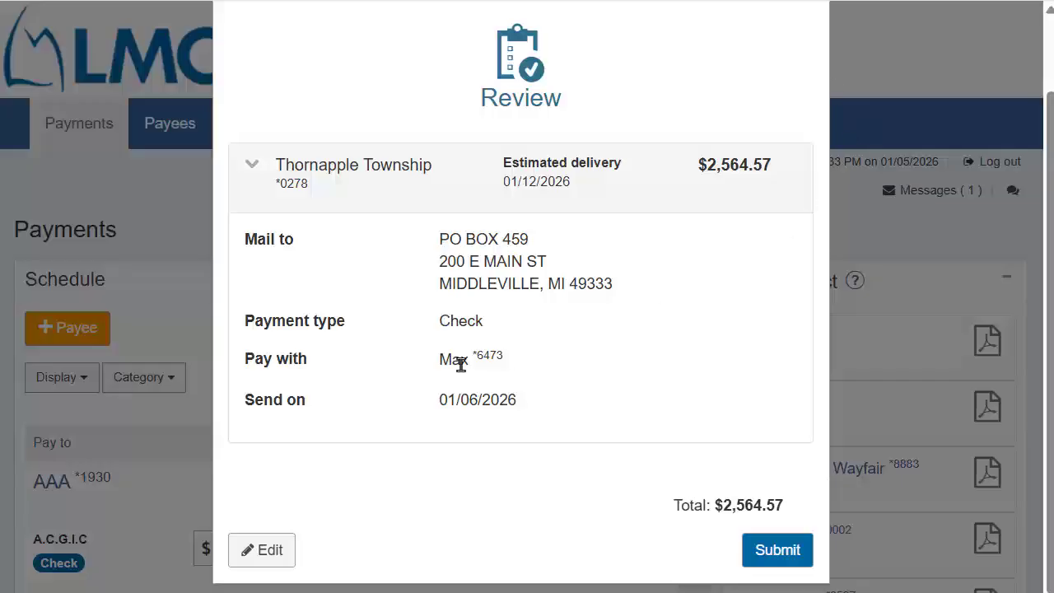
scroll(863, 98, "up", 2)
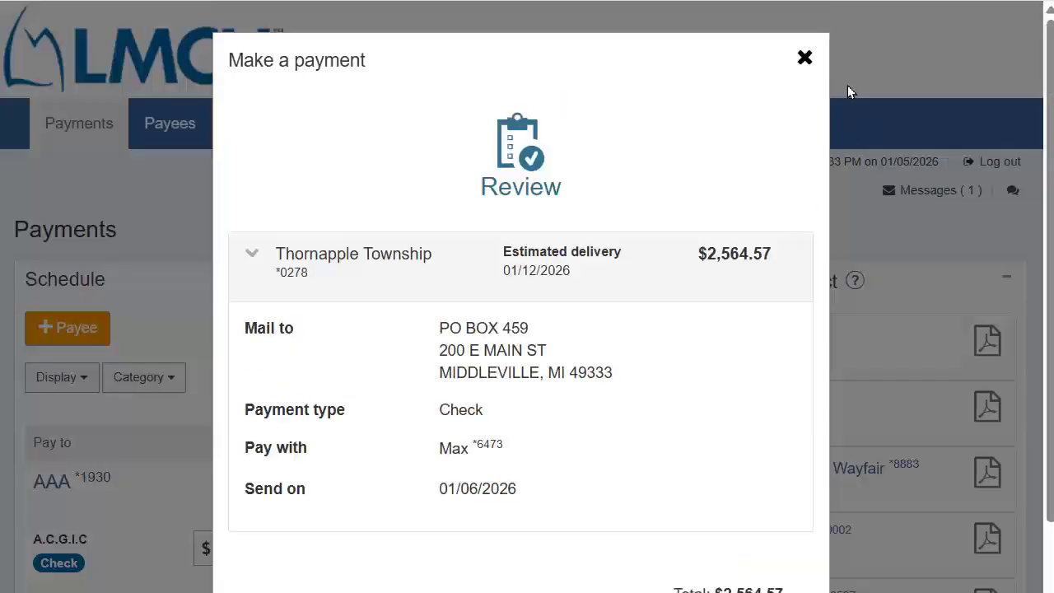
left_click(799, 61)
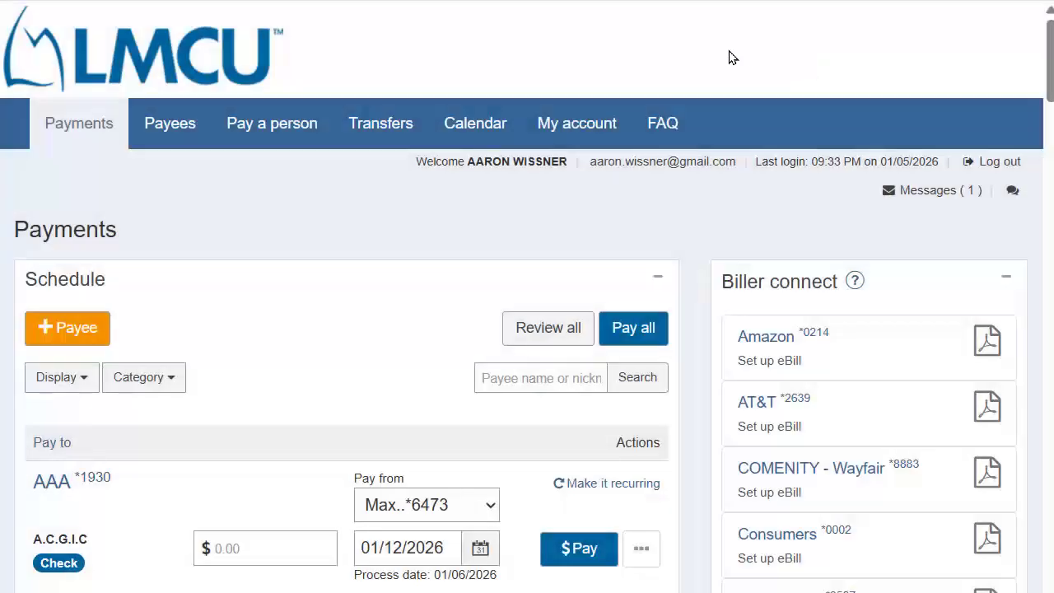